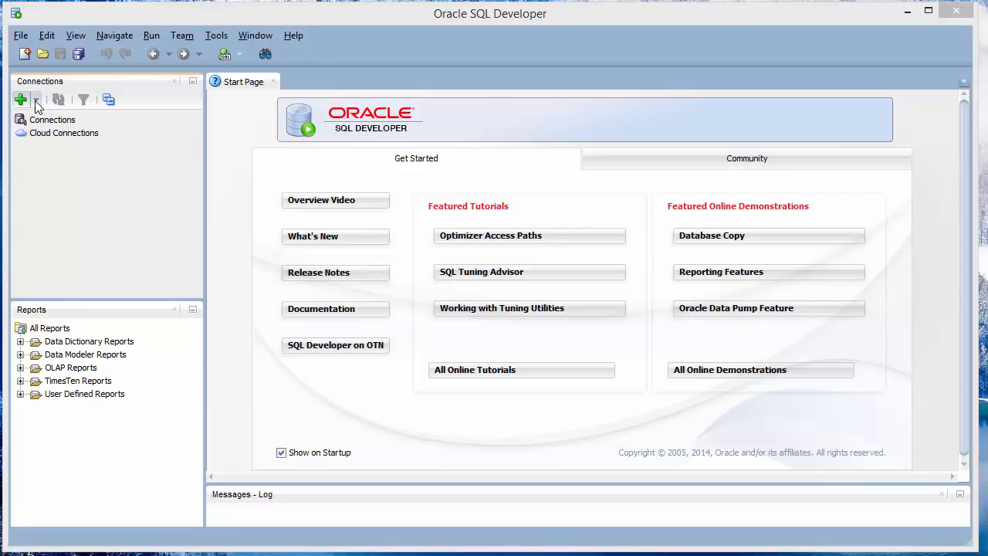
- Start a new database connection named "BTM 382 - system" with the username system
{"action": "left_click", "coordinate": [34, 100]}
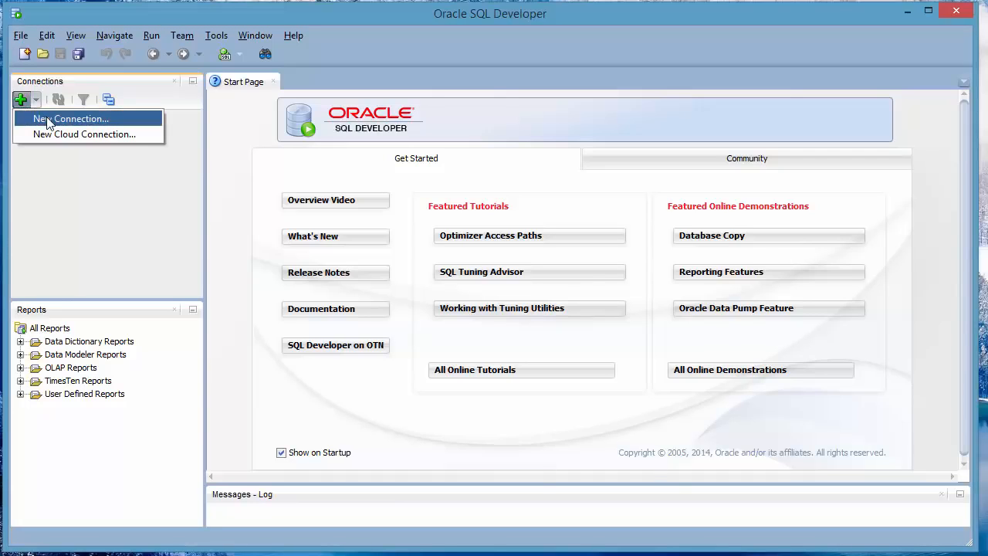
{"action": "left_click", "coordinate": [47, 120]}
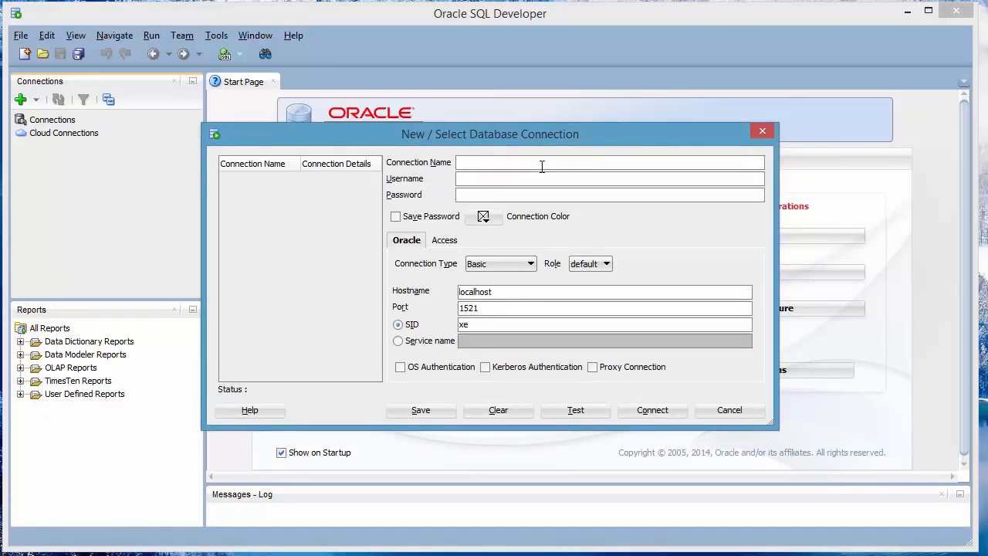
{"action": "type", "text": "BTM 382 - "}
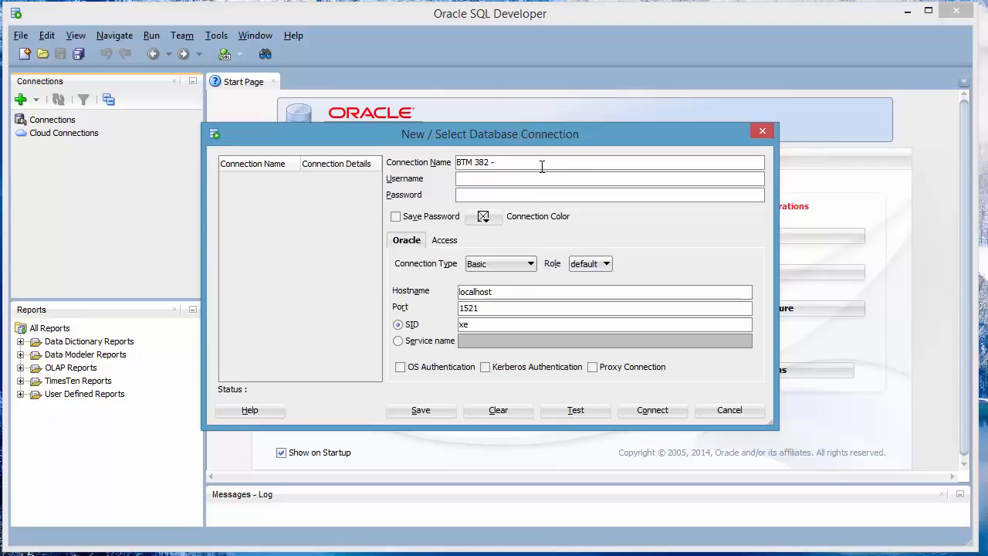
{"action": "type", "text": "system"}
{"action": "key", "text": "Tab"}
{"action": "type", "text": "system"}
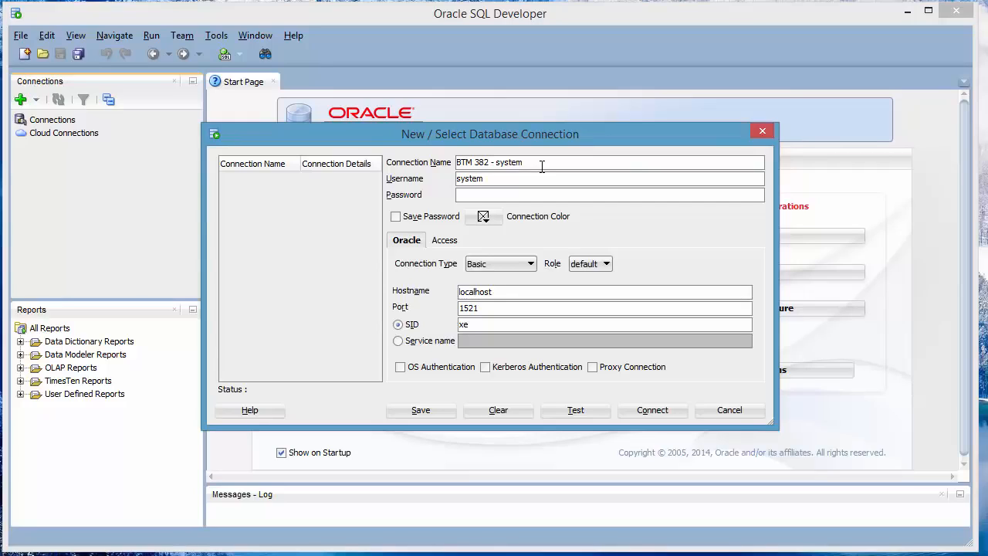
- Enter the connection's password and have it saved, test the connection, and connect
{"action": "key", "text": "Tab"}
{"action": "type", "text": "•••••"}
{"action": "left_click", "coordinate": [395, 217]}
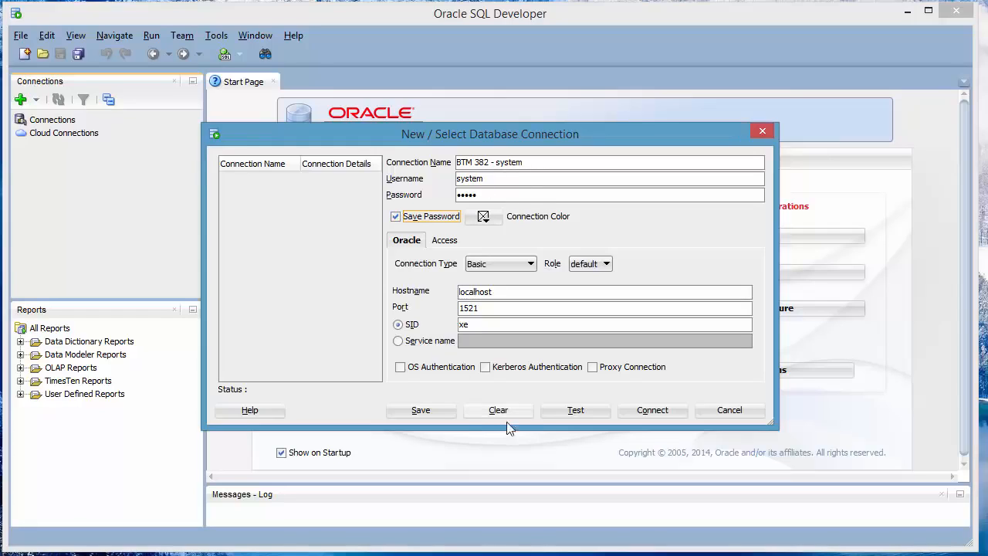
{"action": "left_click", "coordinate": [577, 410]}
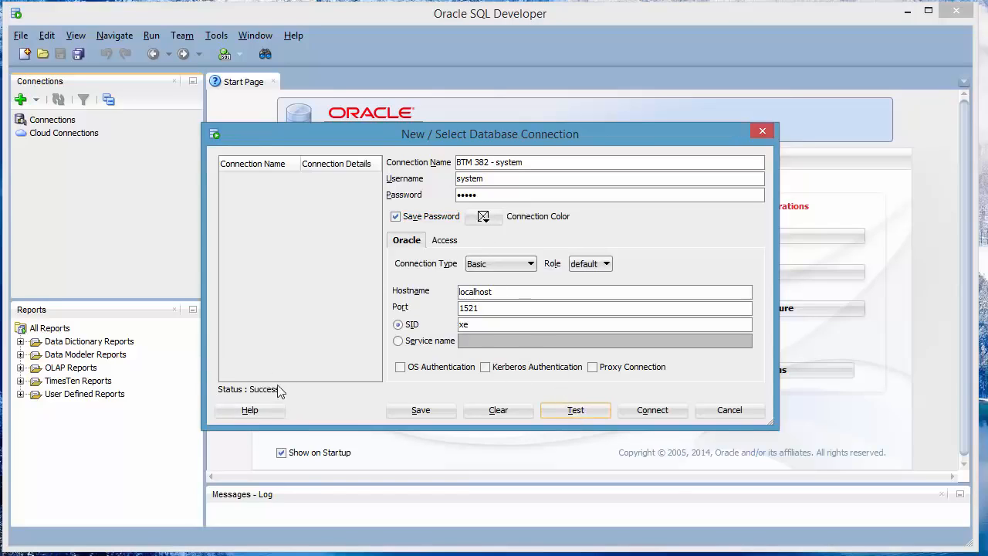
{"action": "left_click", "coordinate": [654, 411]}
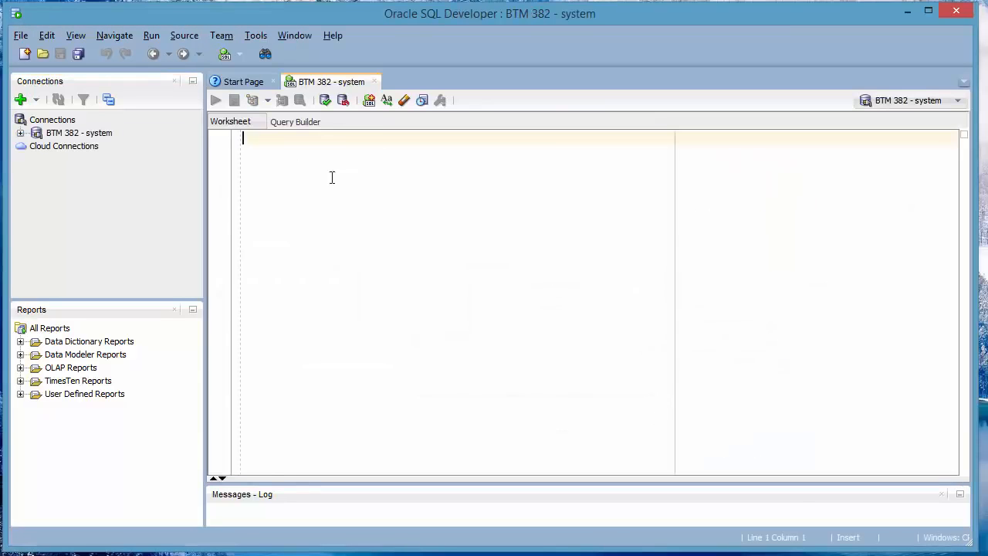
- Expand the BTM 382 - system connection and close the Reports pane to make room for its object tree
{"action": "left_click", "coordinate": [21, 133]}
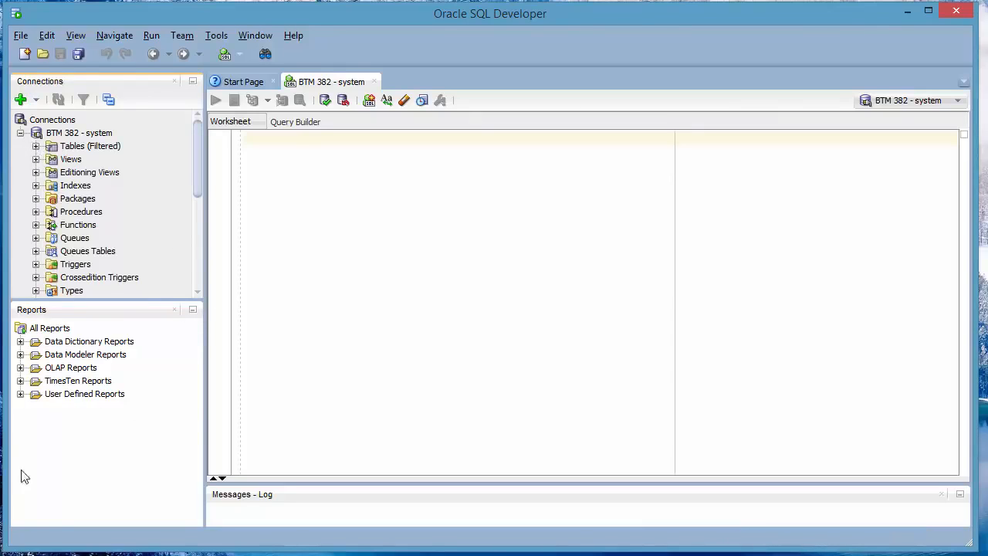
{"action": "left_click", "coordinate": [174, 309]}
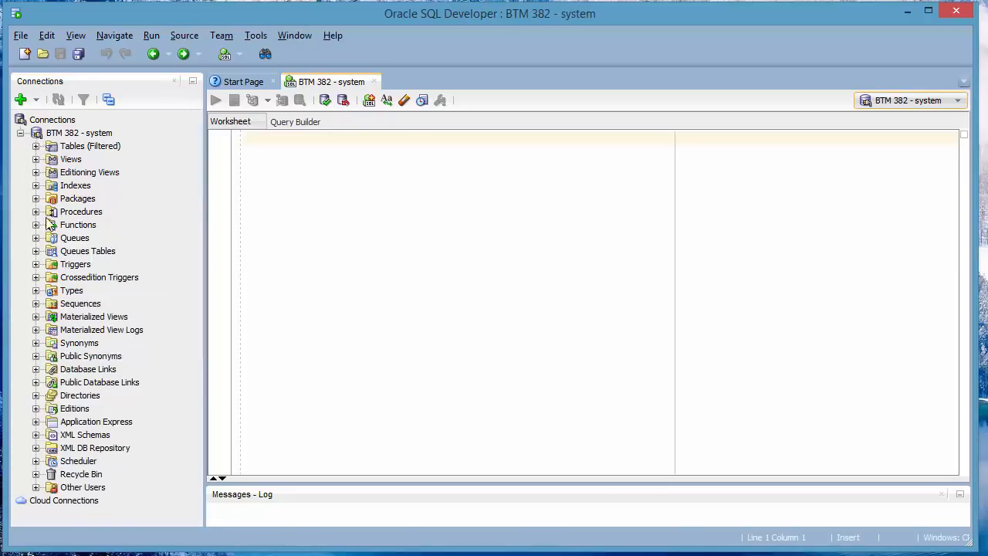
- Create a database user named tripartio under Other Users, entering and confirming the new account password
{"action": "left_click", "coordinate": [72, 488]}
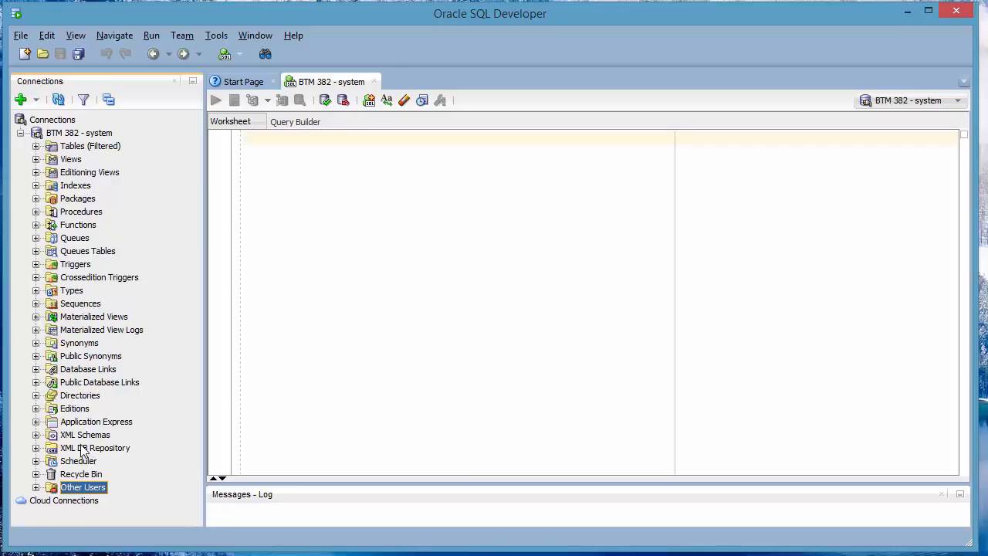
{"action": "right_click", "coordinate": [90, 489]}
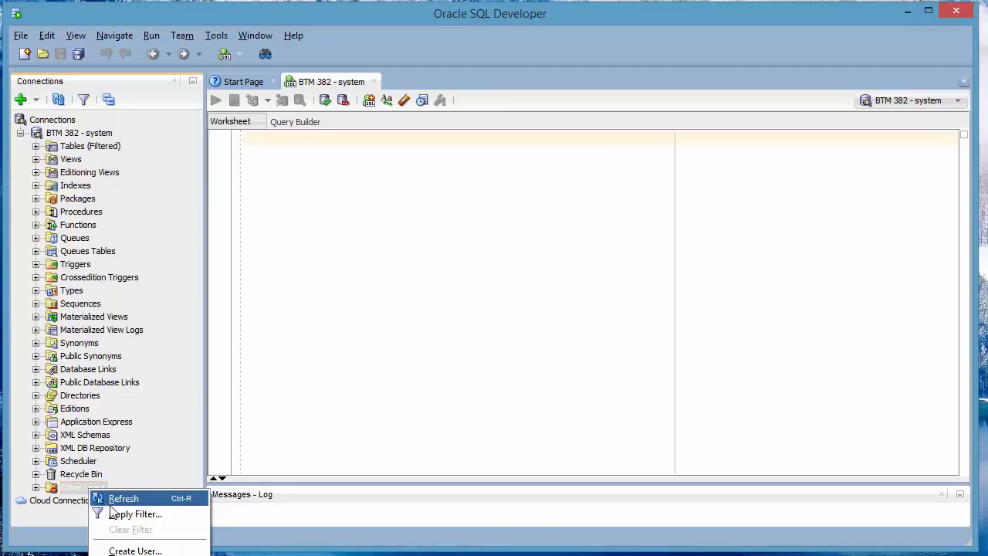
{"action": "left_click", "coordinate": [144, 549]}
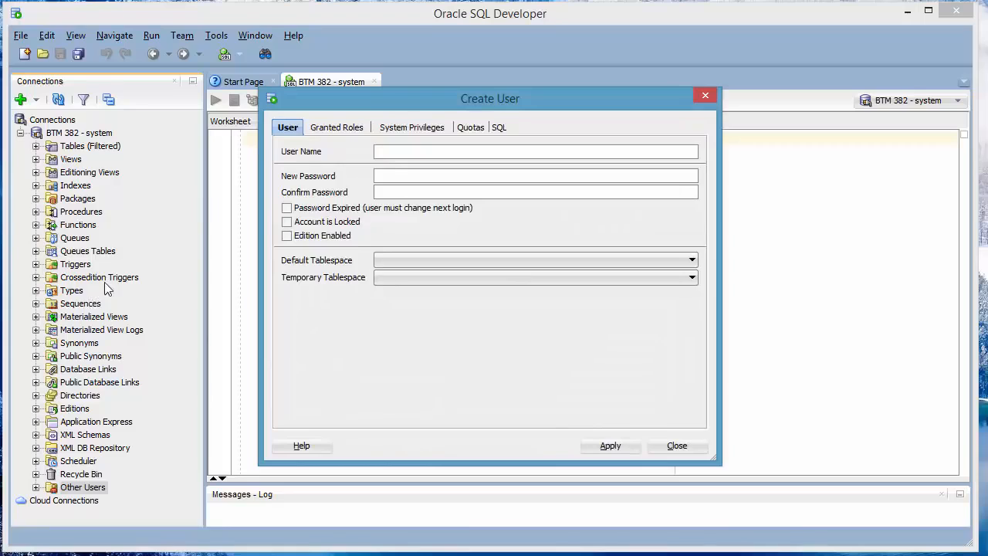
{"action": "left_click", "coordinate": [426, 152]}
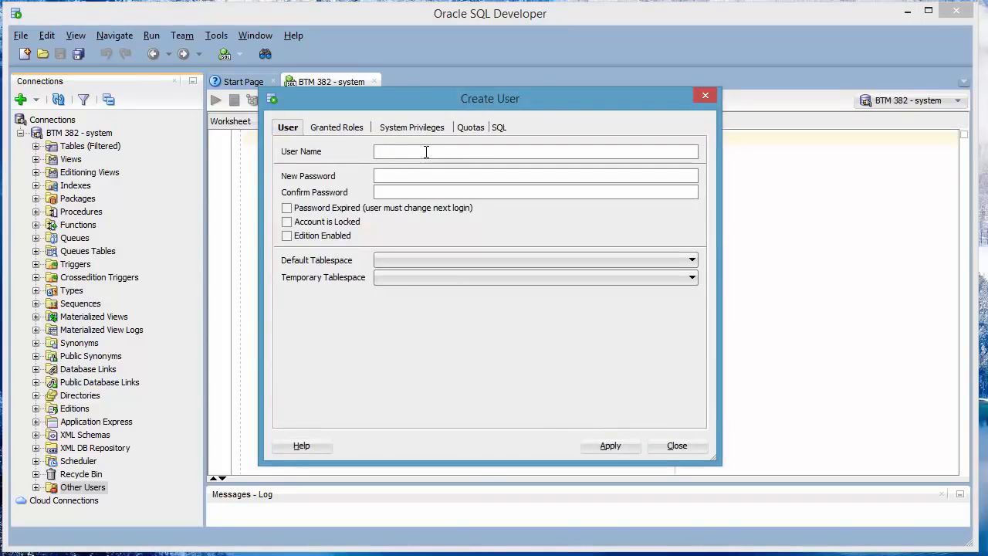
{"action": "type", "text": "tripartio"}
{"action": "left_click", "coordinate": [410, 176]}
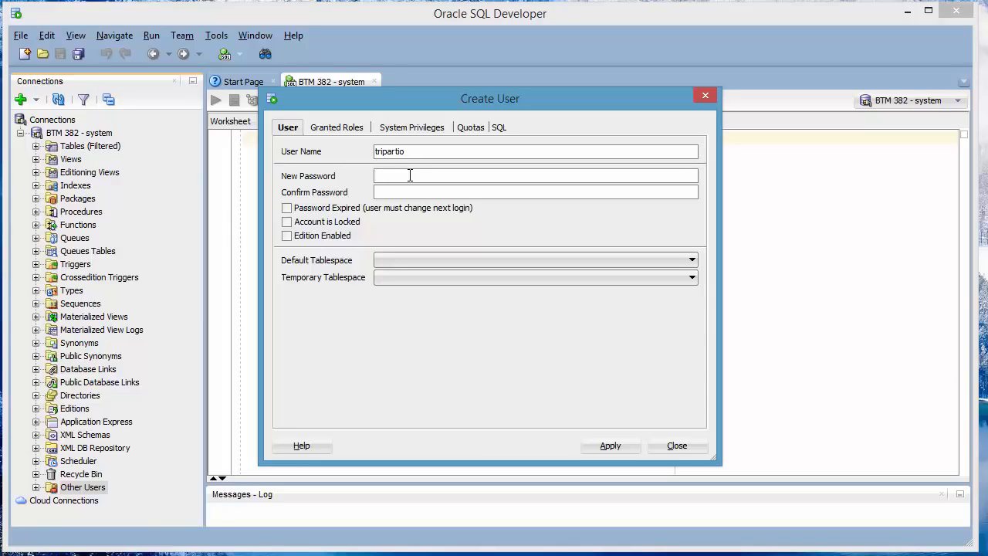
{"action": "type", "text": "•••"}
{"action": "key", "text": "Tab"}
{"action": "type", "text": "•••••"}
{"action": "left_click", "coordinate": [609, 446]}
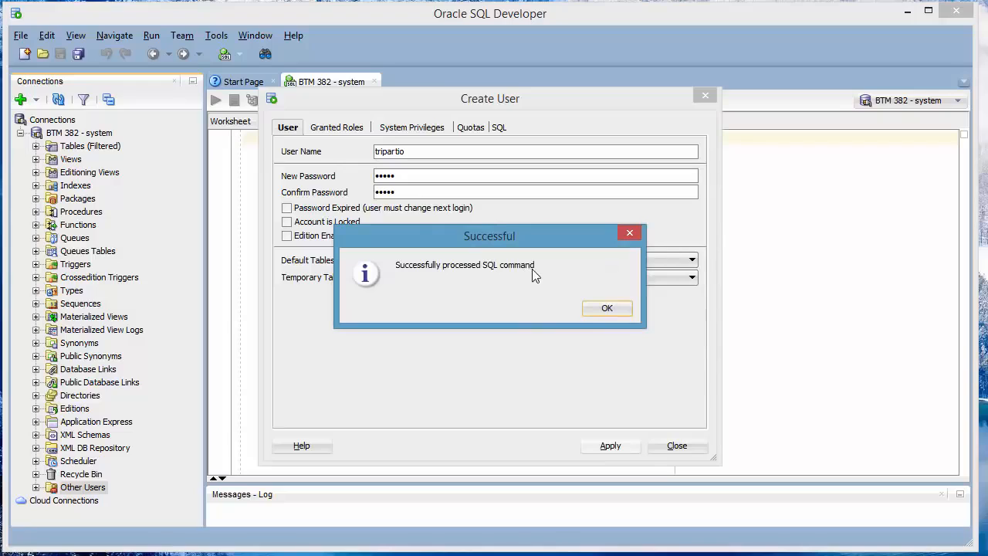
{"action": "left_click", "coordinate": [606, 307]}
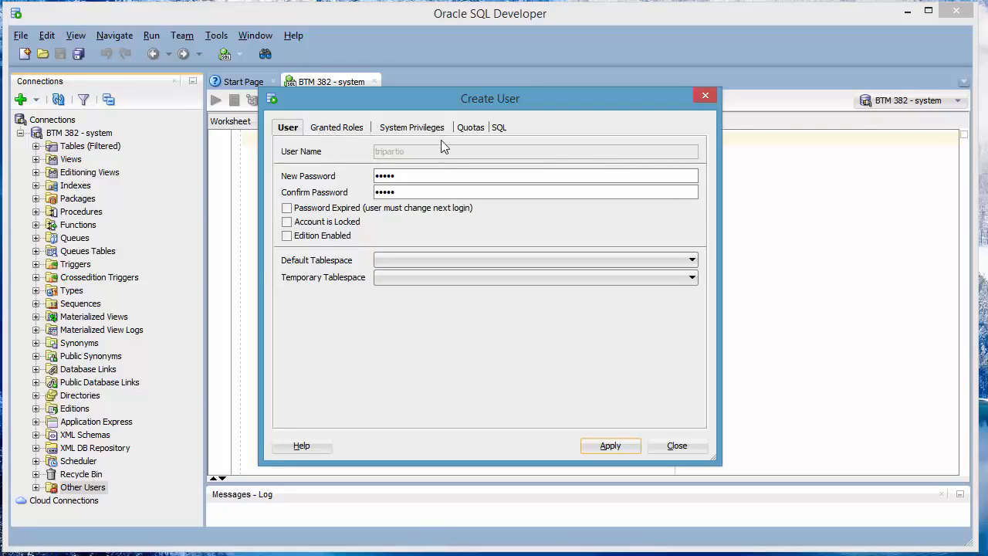
- Try to grant all roles to the new tripartio user while still creating it, and close the user dialog
{"action": "left_click", "coordinate": [340, 129]}
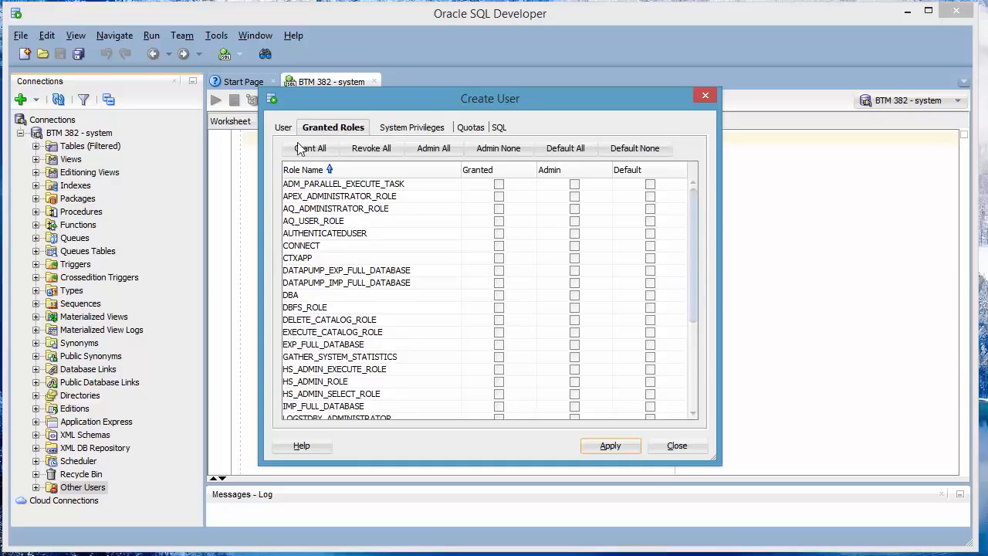
{"action": "left_click", "coordinate": [318, 152]}
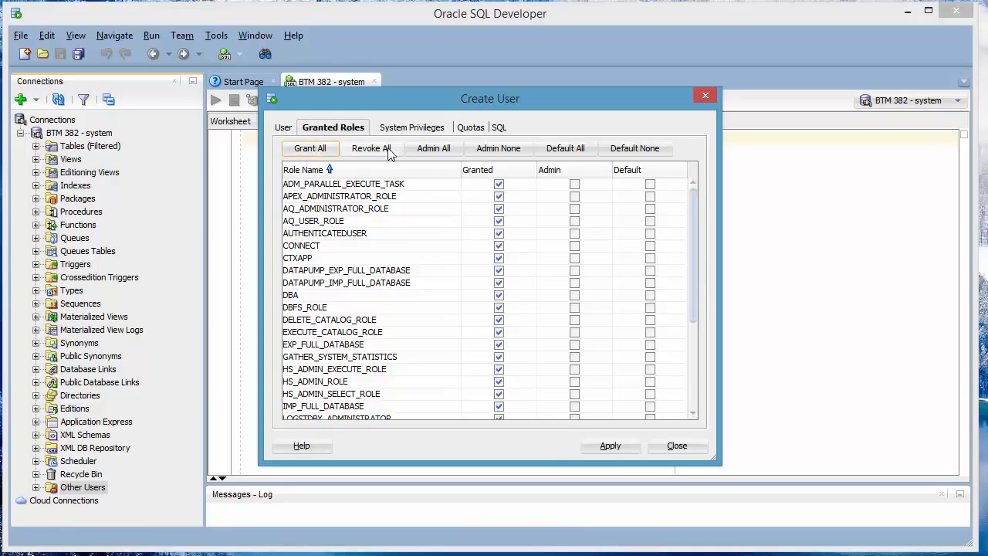
{"action": "left_click", "coordinate": [610, 445]}
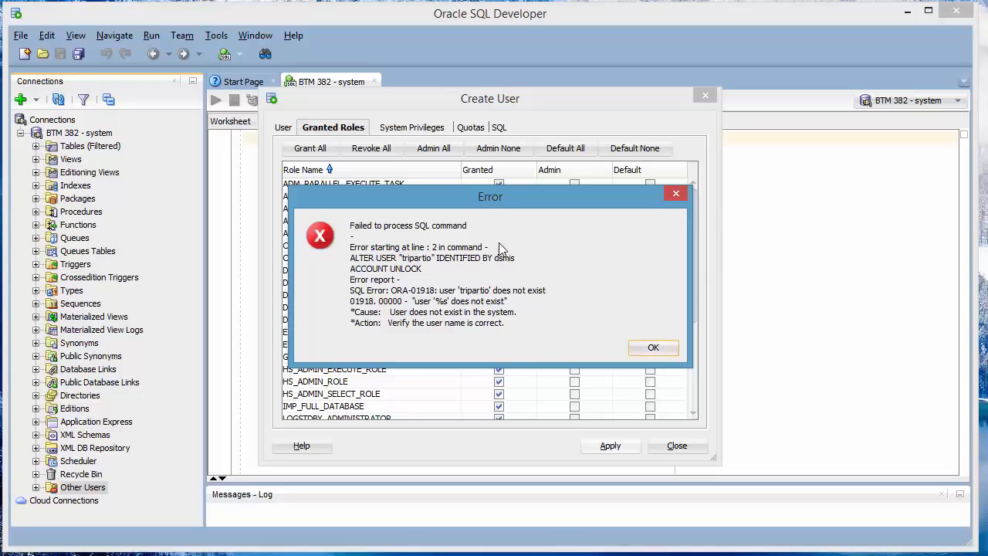
{"action": "left_click", "coordinate": [653, 348]}
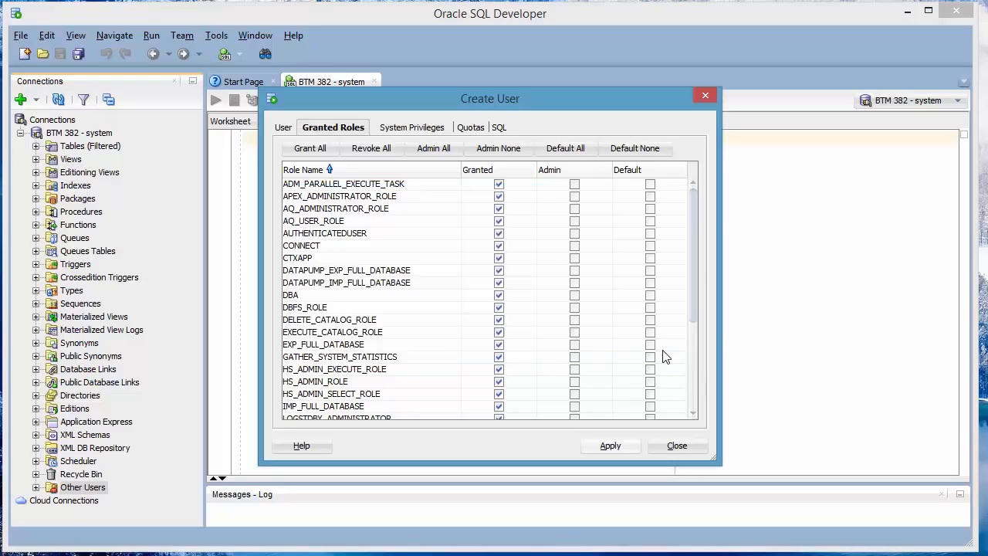
{"action": "left_click", "coordinate": [677, 445]}
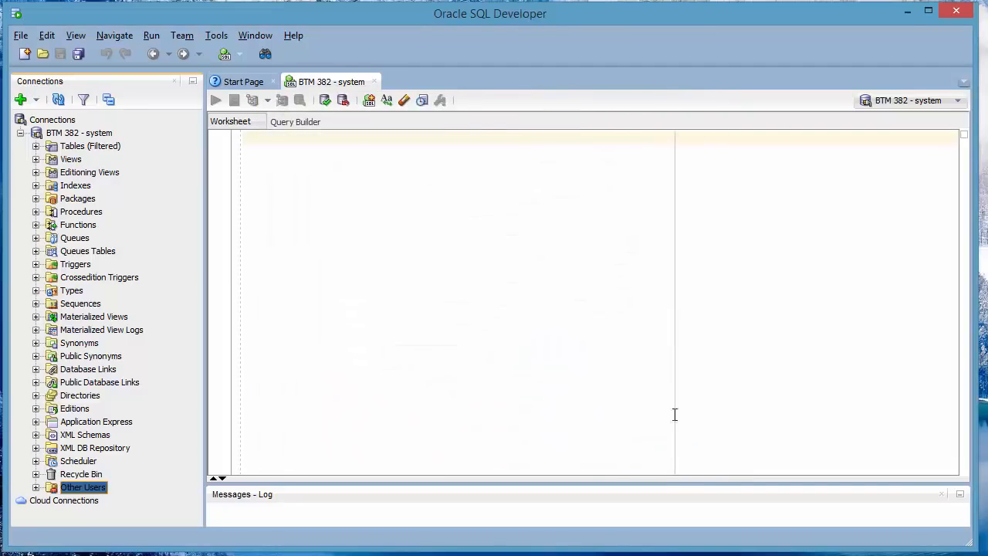
- Edit the TRIPARTIO user listed under Other Users and grant it all roles
{"action": "left_click", "coordinate": [35, 487]}
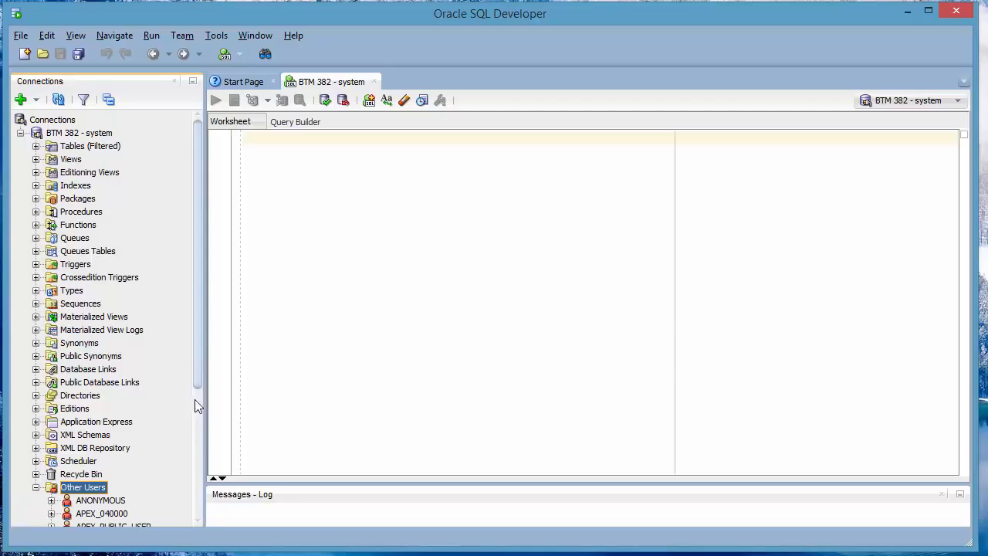
{"action": "left_click_drag", "start_coordinate": [200, 383], "coordinate": [192, 517]}
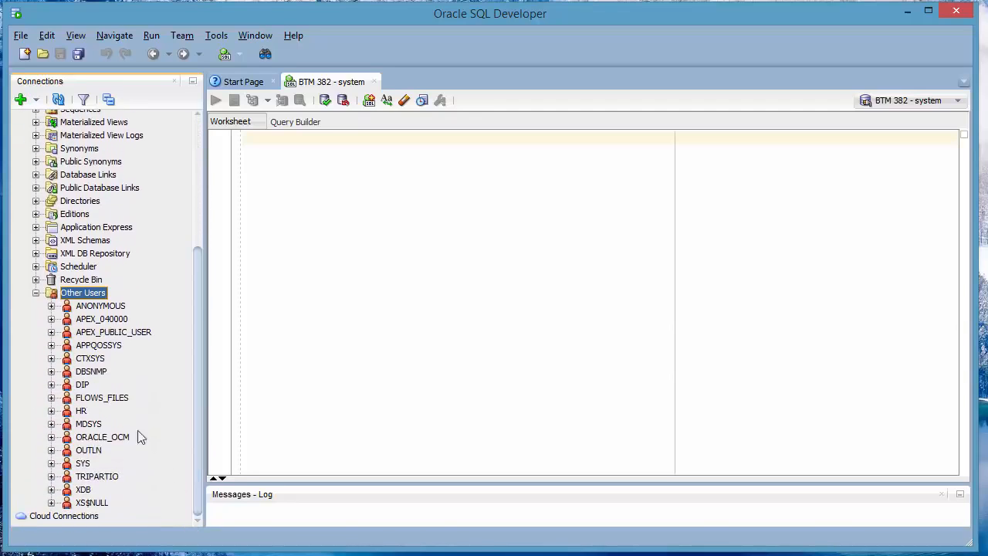
{"action": "left_click", "coordinate": [95, 476]}
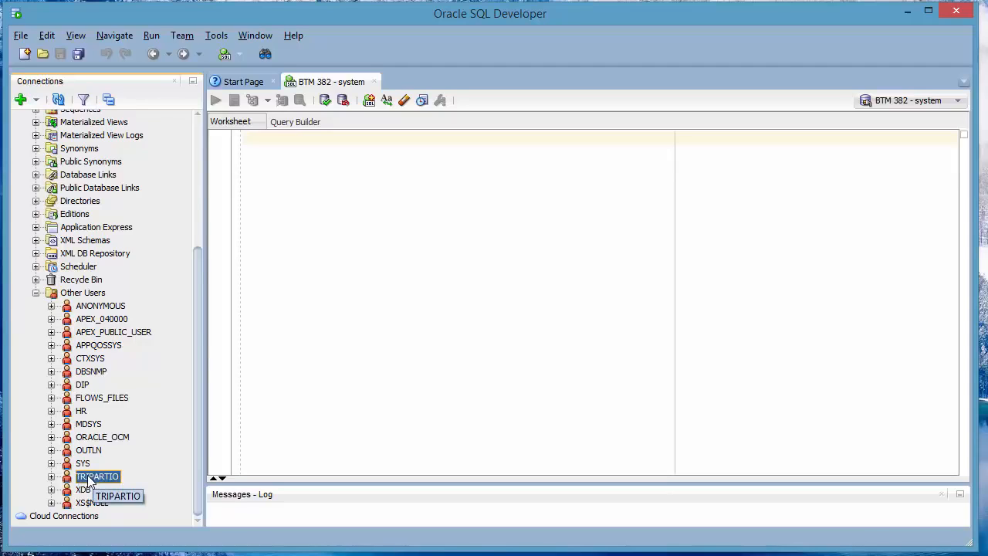
{"action": "right_click", "coordinate": [91, 478]}
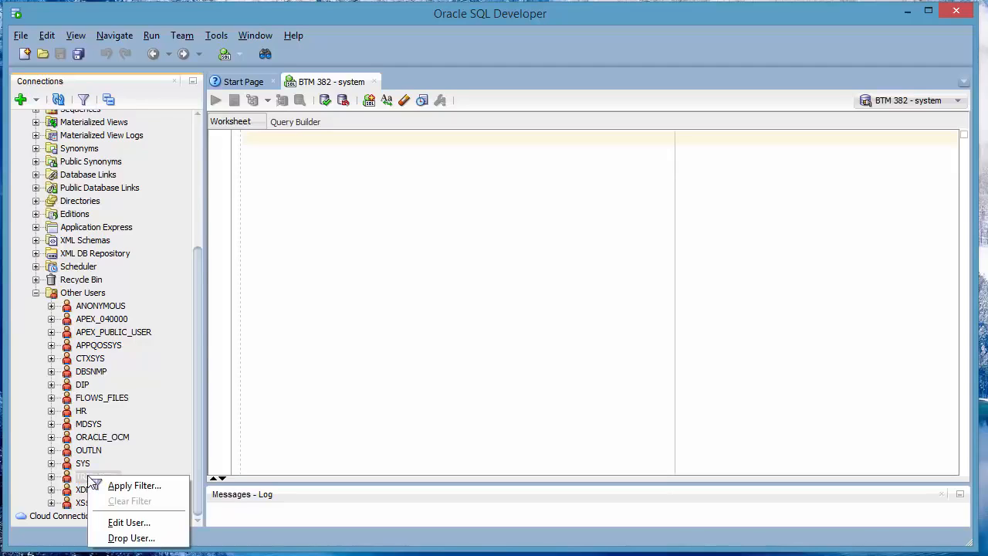
{"action": "left_click", "coordinate": [130, 523]}
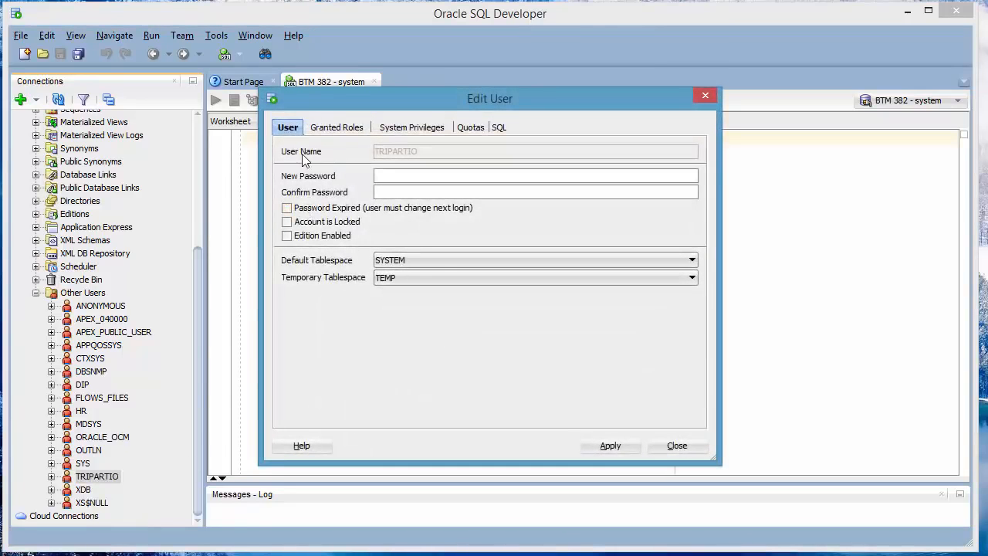
{"action": "left_click", "coordinate": [343, 129]}
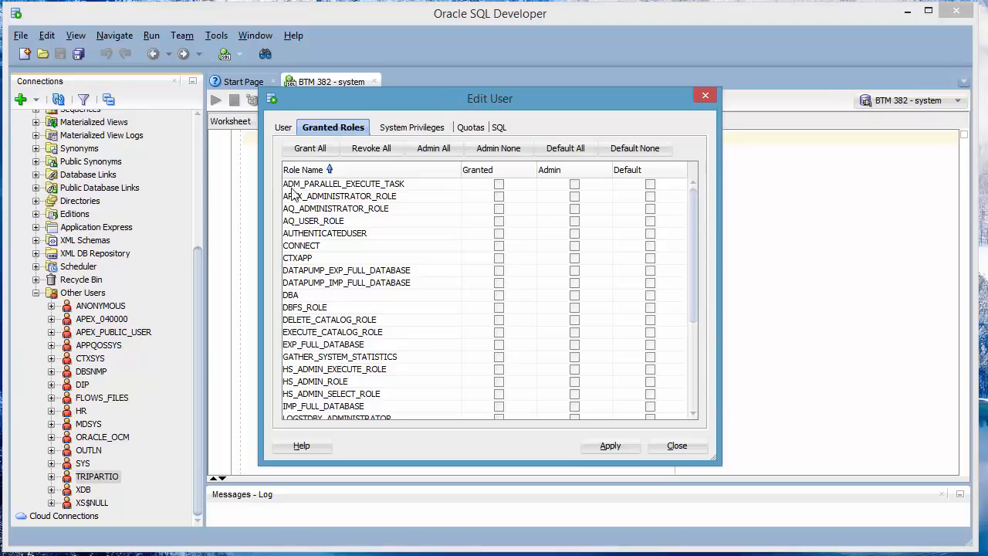
{"action": "left_click", "coordinate": [311, 149]}
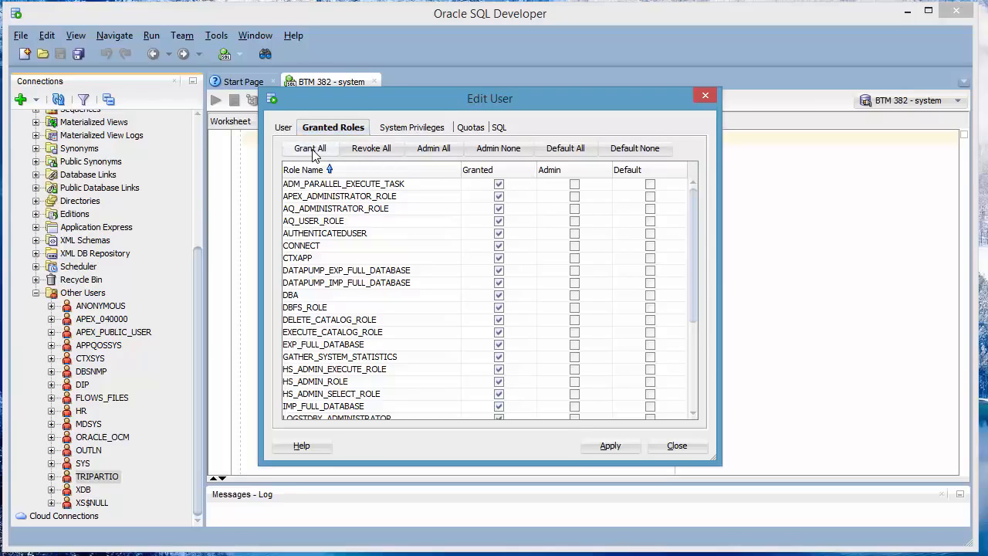
{"action": "left_click", "coordinate": [615, 446]}
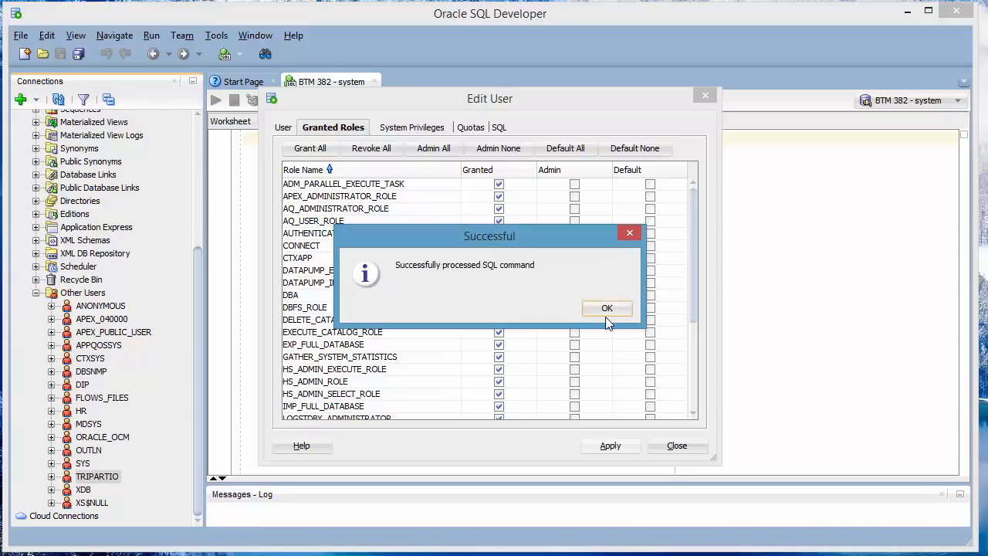
{"action": "left_click", "coordinate": [606, 308]}
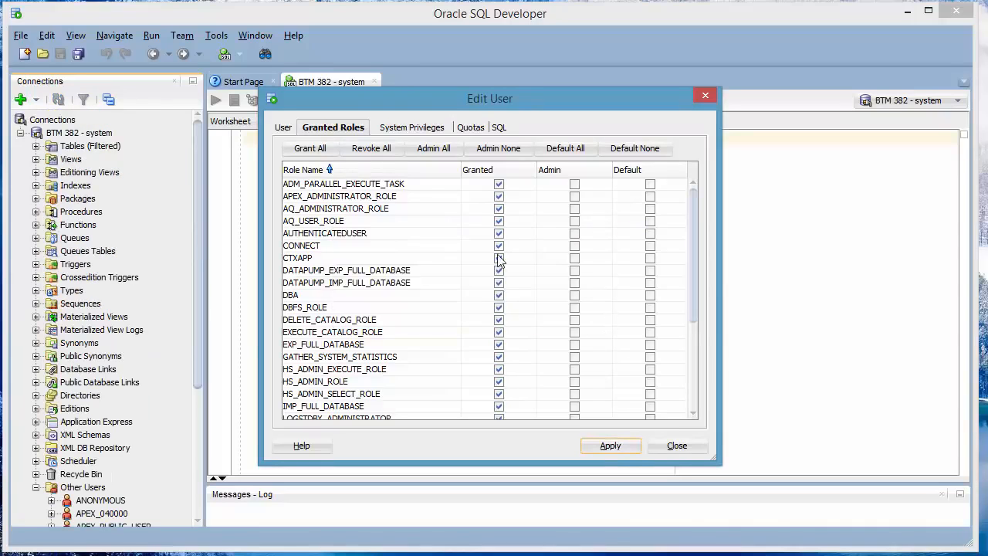
- Try to grant all system privileges to TRIPARTIO, and close the user editor
{"action": "left_click", "coordinate": [392, 128]}
{"action": "left_click", "coordinate": [317, 151]}
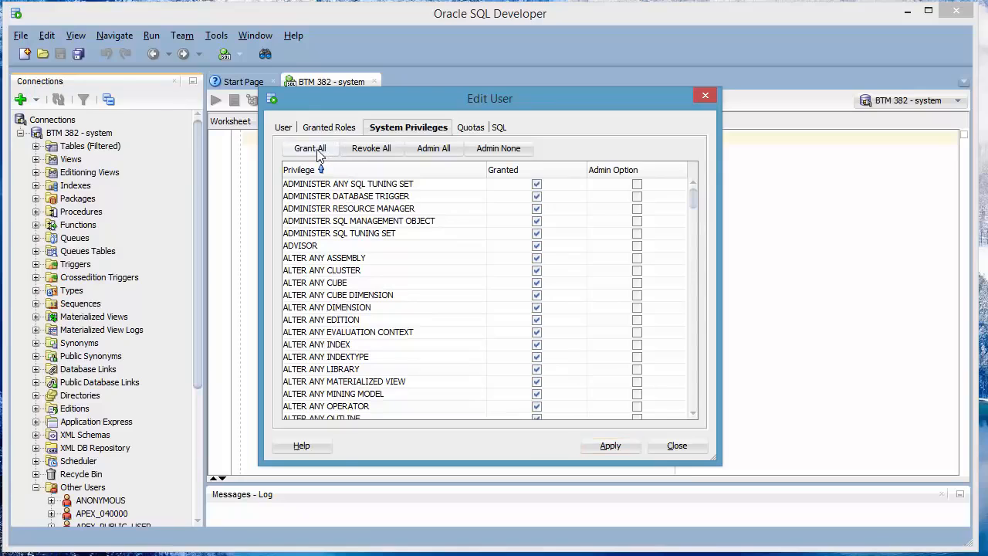
{"action": "left_click", "coordinate": [609, 446]}
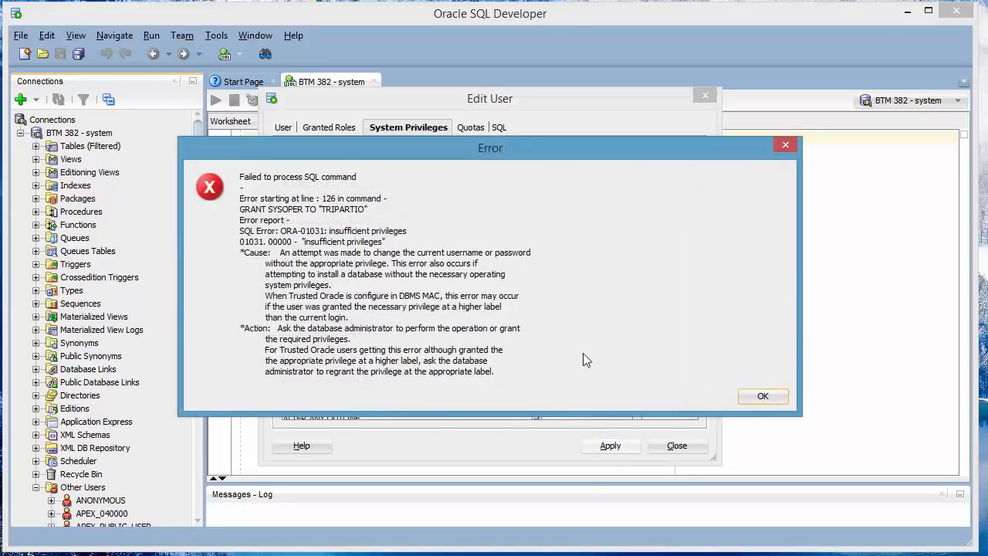
{"action": "left_click", "coordinate": [763, 396]}
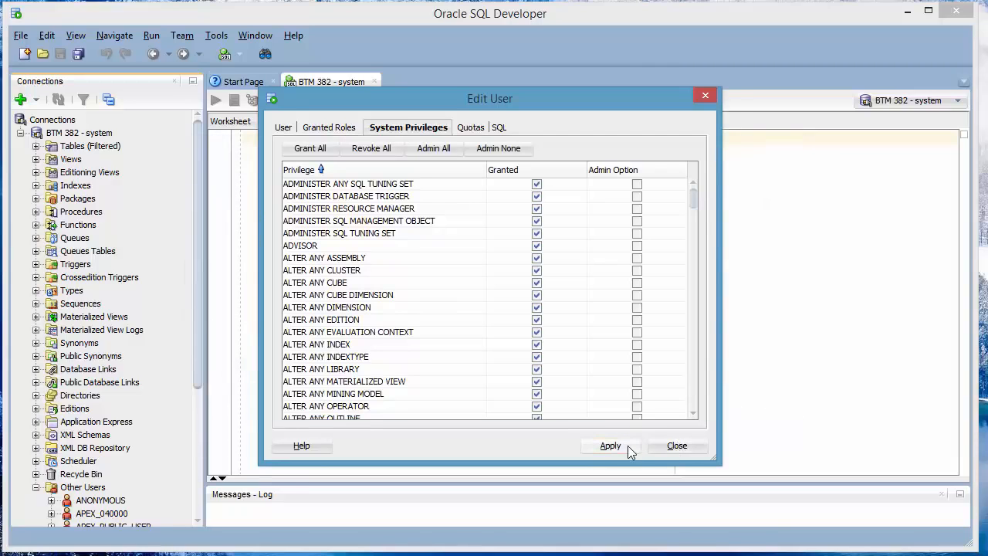
{"action": "left_click", "coordinate": [686, 449]}
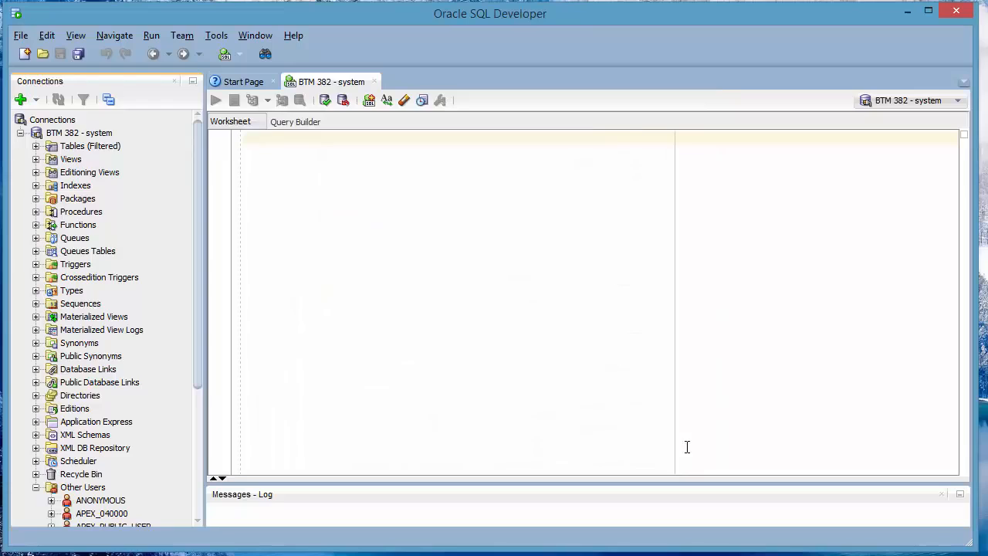
- Review the TRIPARTIO user's granted roles and system privileges in the user editor, and close it
{"action": "left_click", "coordinate": [198, 408]}
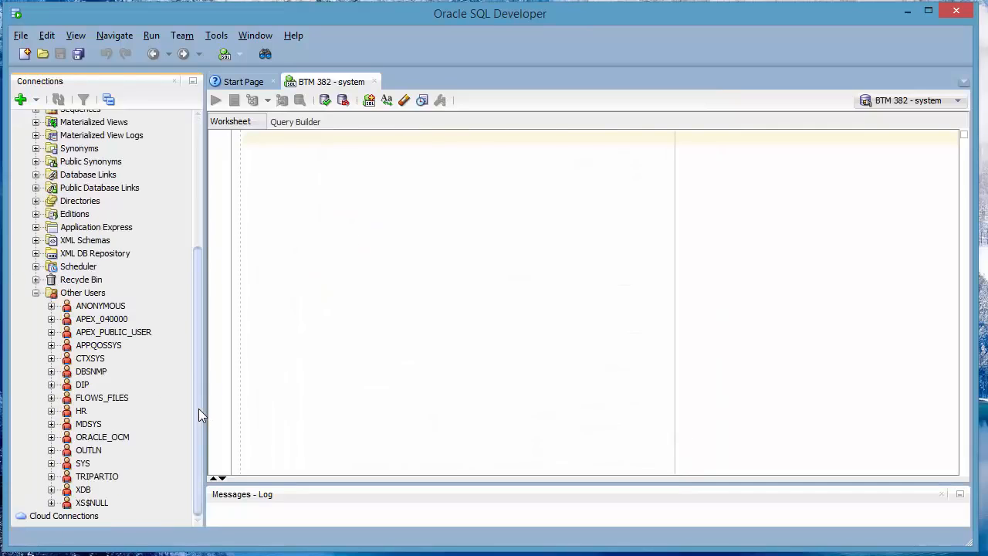
{"action": "right_click", "coordinate": [94, 479]}
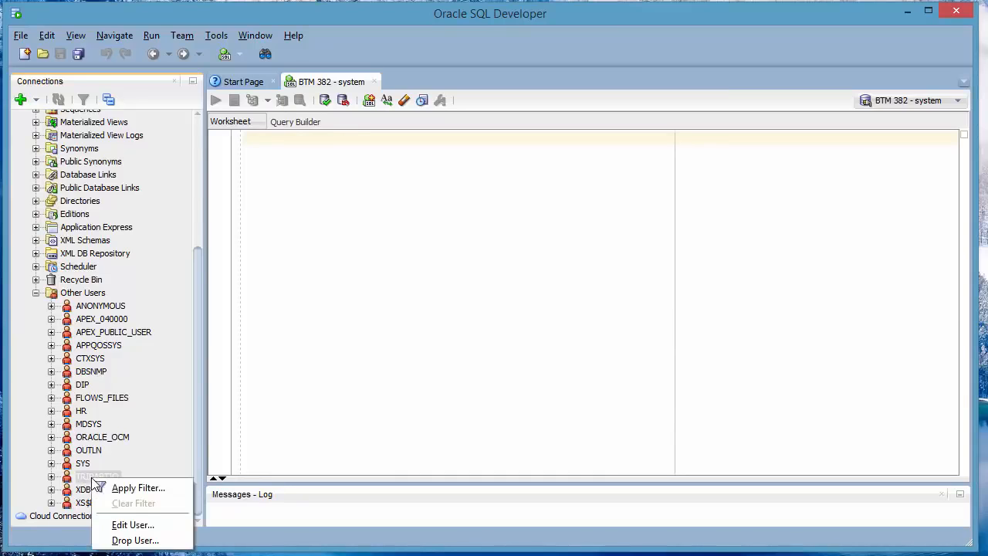
{"action": "left_click", "coordinate": [134, 527]}
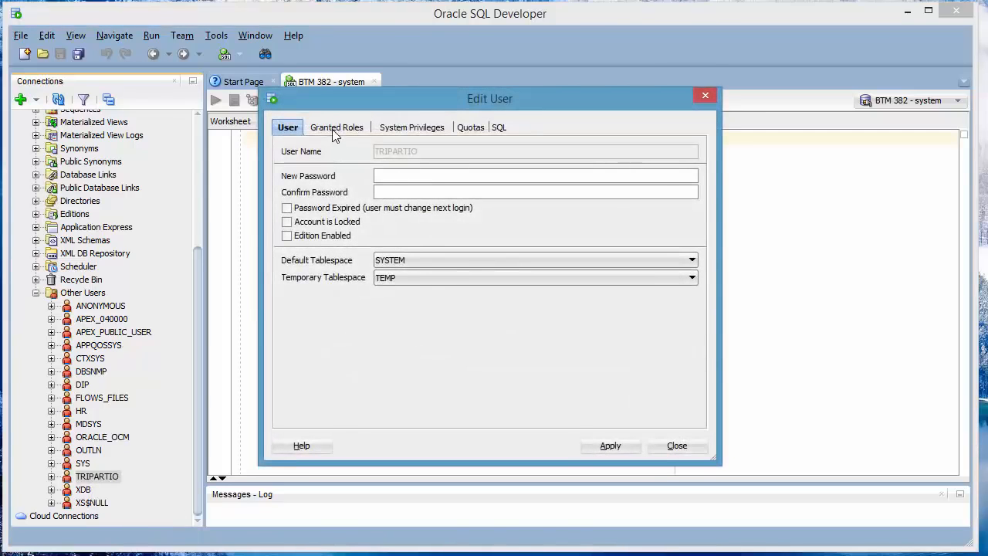
{"action": "left_click", "coordinate": [336, 129]}
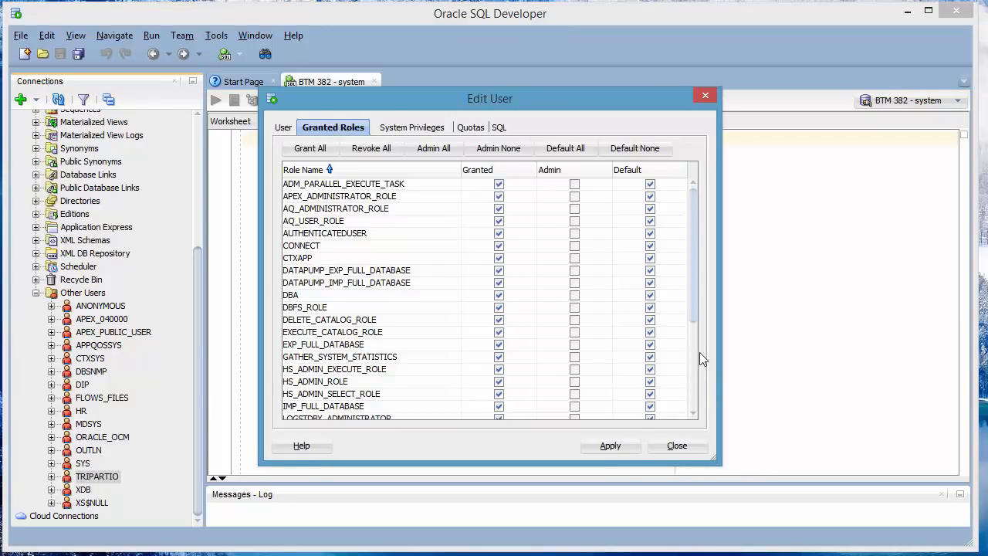
{"action": "scroll", "coordinate": [694, 353], "scroll_direction": "down", "scroll_amount": 4}
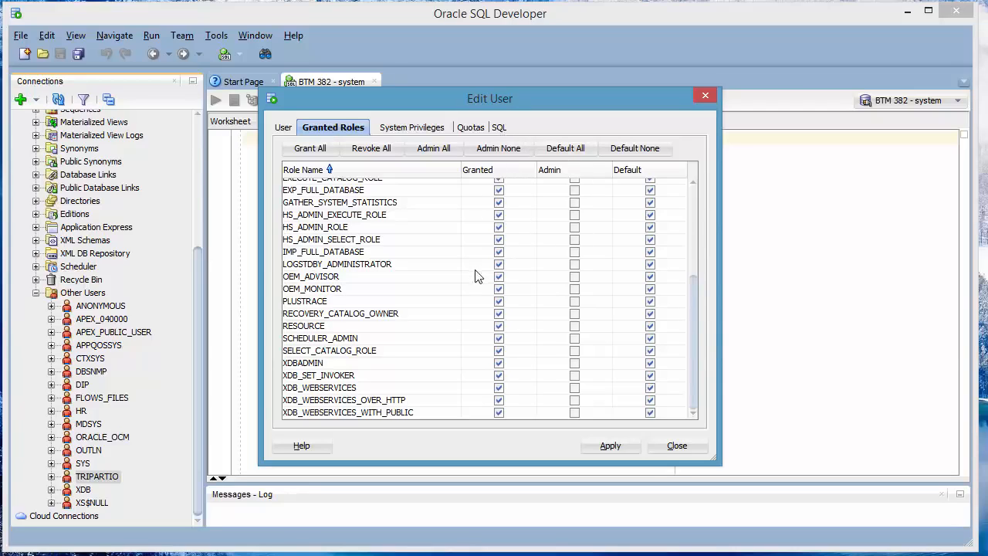
{"action": "left_click", "coordinate": [400, 130]}
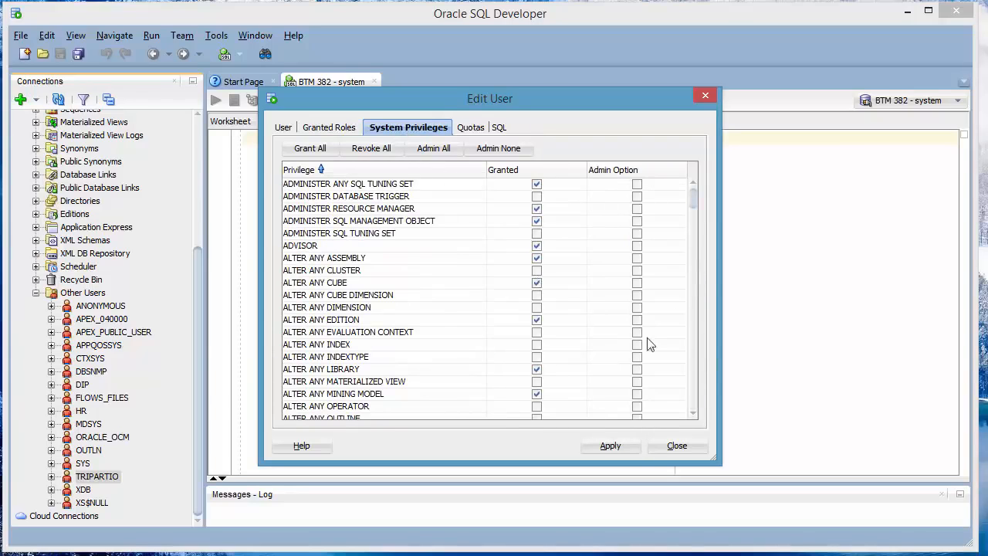
{"action": "left_click_drag", "start_coordinate": [693, 202], "coordinate": [706, 185]}
{"action": "left_click", "coordinate": [690, 451]}
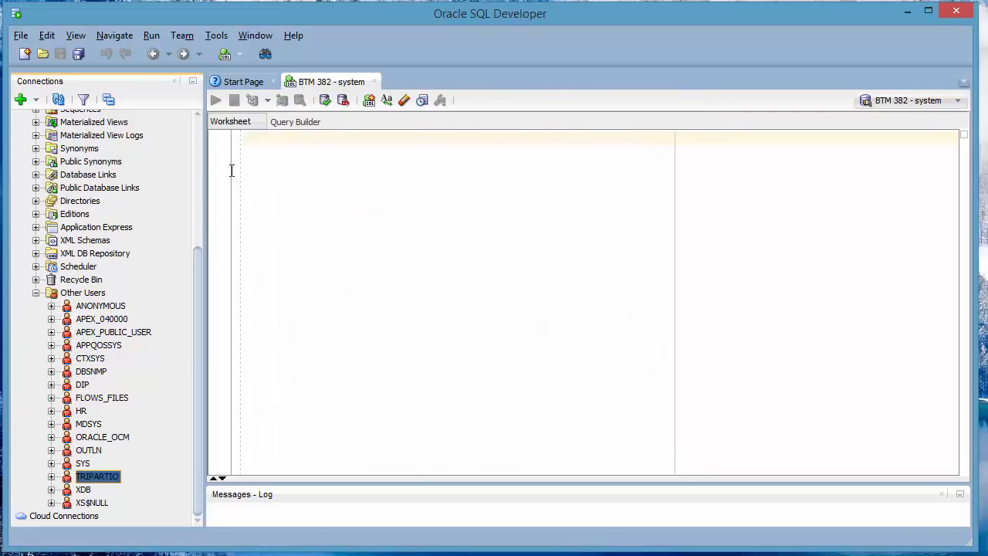
- Collapse Other Users and examine the tables listed under the BTM 382 - system connection
{"action": "left_click", "coordinate": [36, 293]}
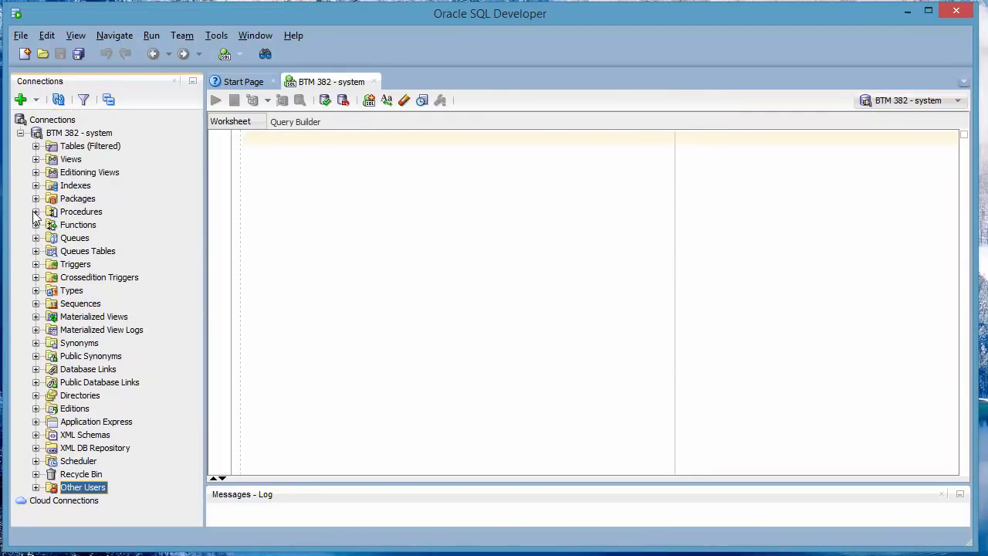
{"action": "left_click", "coordinate": [20, 134]}
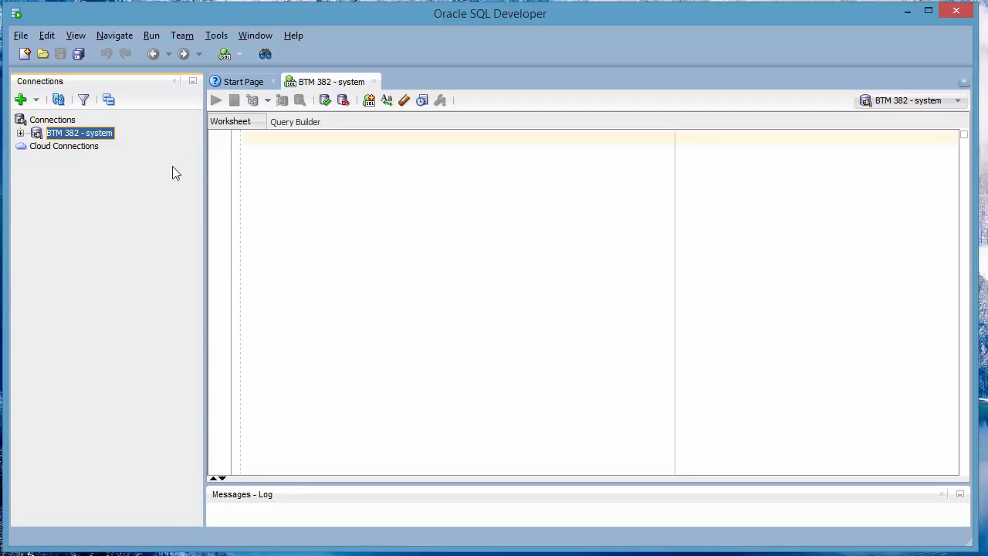
{"action": "left_click", "coordinate": [20, 133]}
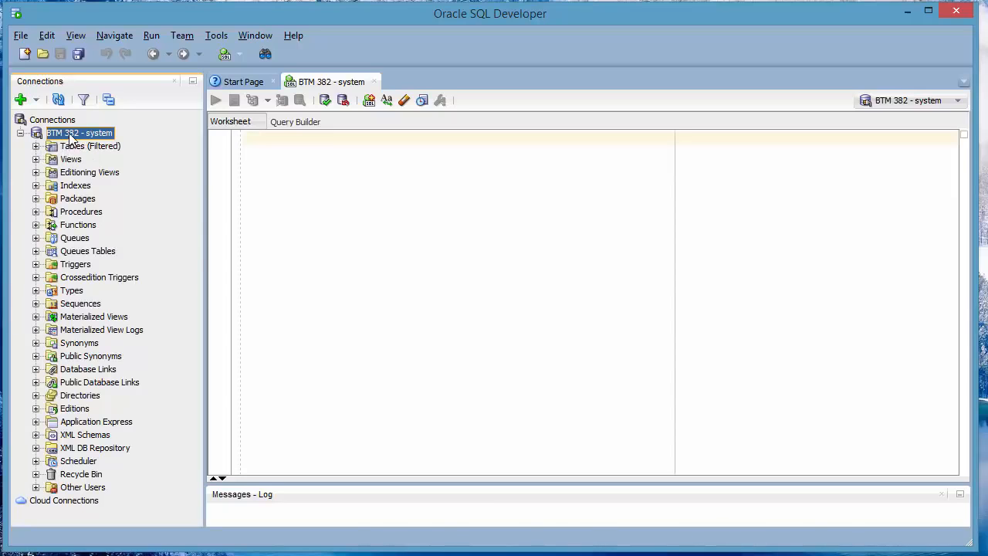
{"action": "left_click", "coordinate": [36, 145]}
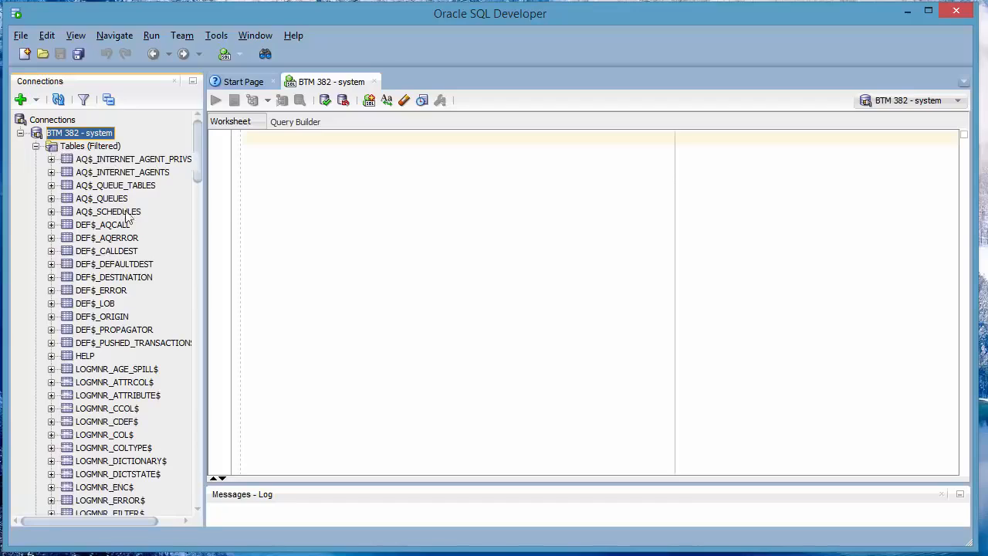
{"action": "left_click_drag", "start_coordinate": [197, 152], "coordinate": [218, 136]}
{"action": "left_click", "coordinate": [36, 147]}
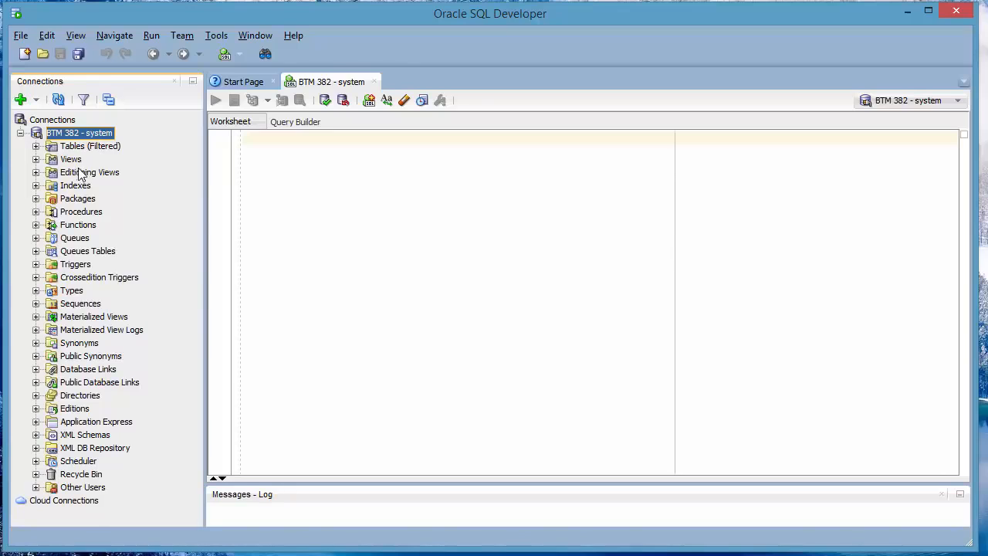
{"action": "left_click", "coordinate": [35, 146]}
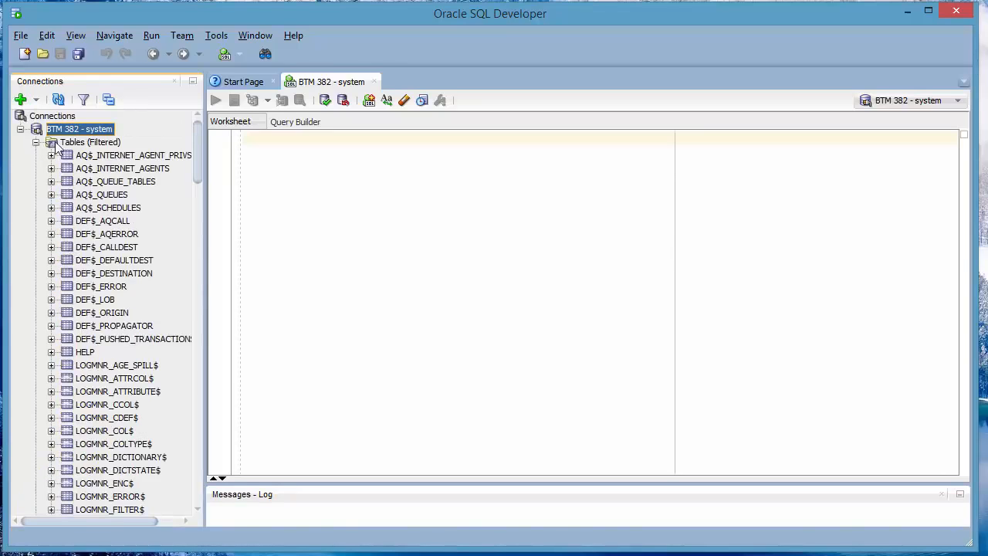
- Create and open a connection named BTM 382 for username tripartio, entering the account password and enabling Save Password
{"action": "left_click", "coordinate": [35, 99]}
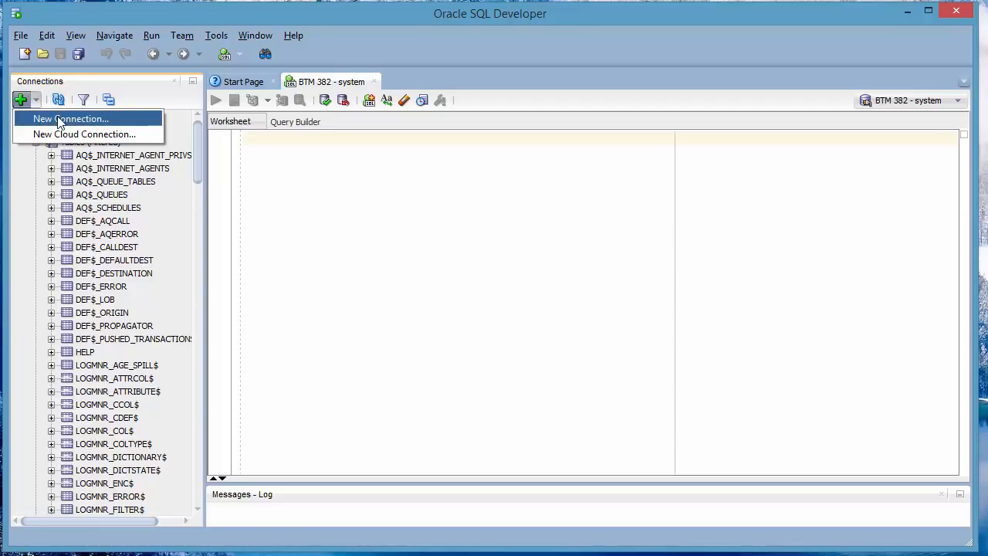
{"action": "left_click", "coordinate": [60, 119]}
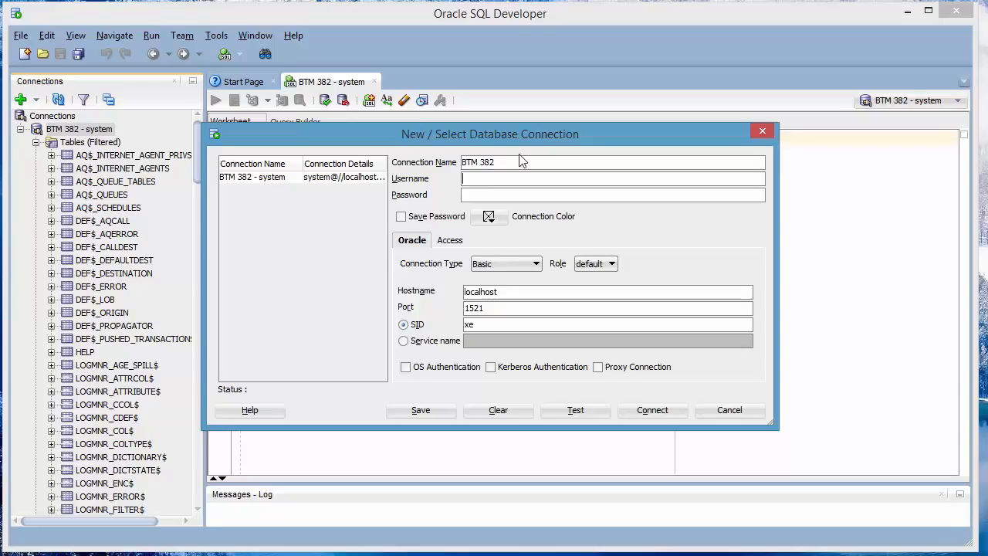
{"action": "left_click_drag", "start_coordinate": [517, 163], "coordinate": [450, 166]}
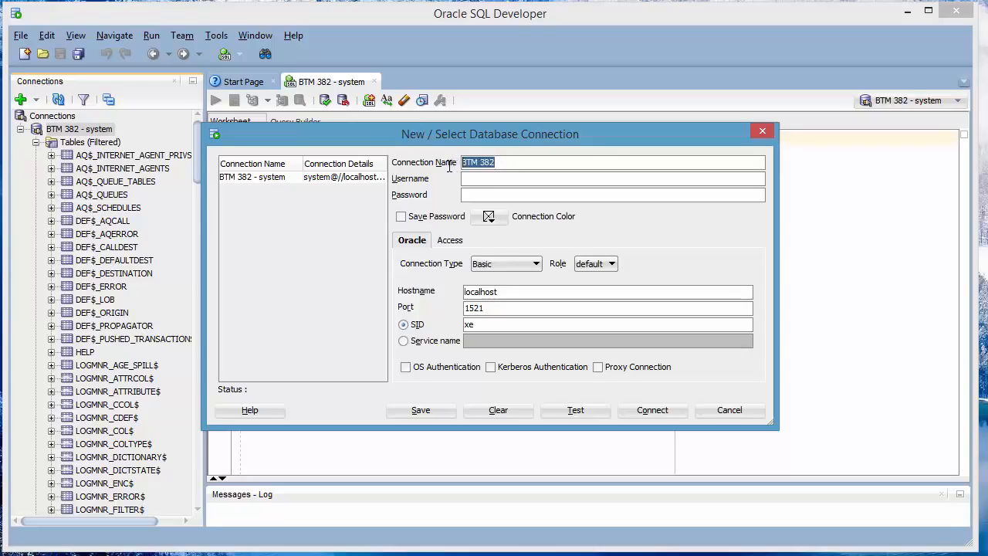
{"action": "left_click", "coordinate": [496, 180]}
{"action": "type", "text": "tripartio"}
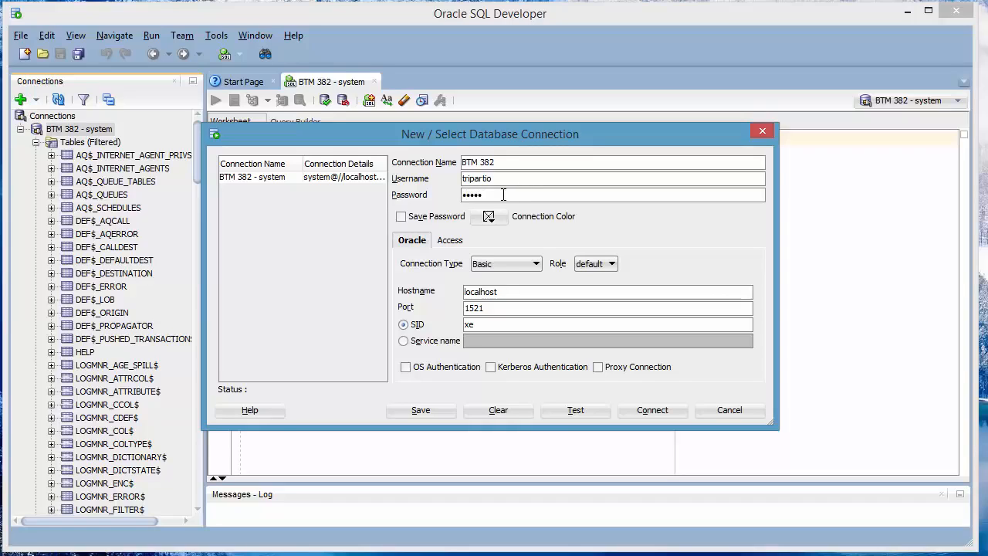
{"action": "left_click", "coordinate": [401, 217]}
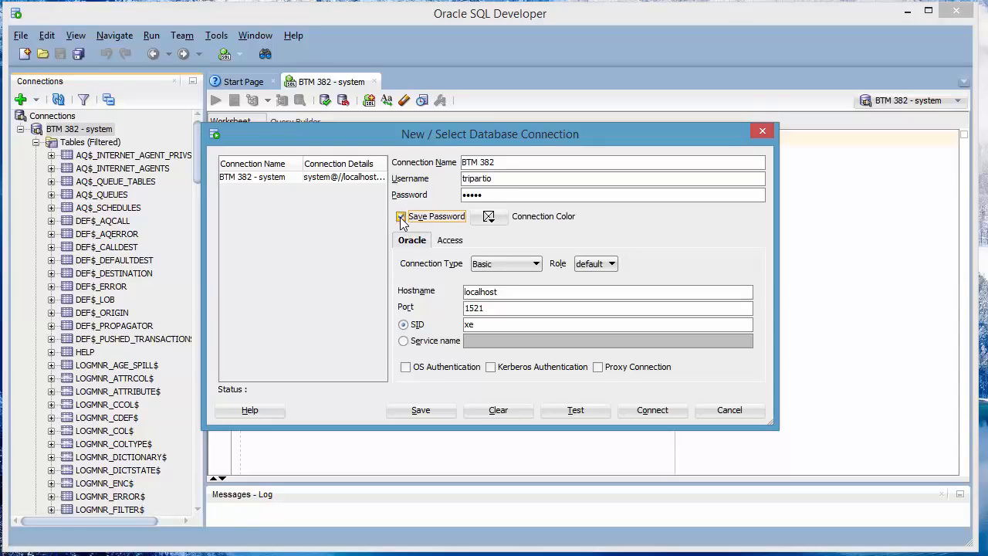
{"action": "left_click", "coordinate": [655, 411]}
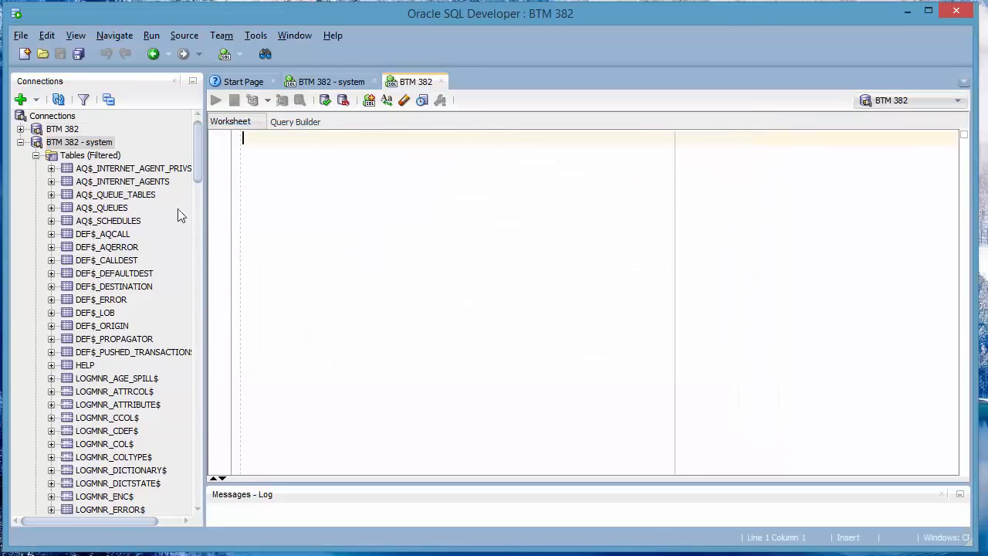
- Compare the tables under the BTM 382 connection with those under BTM 382 - system
{"action": "left_click", "coordinate": [20, 143]}
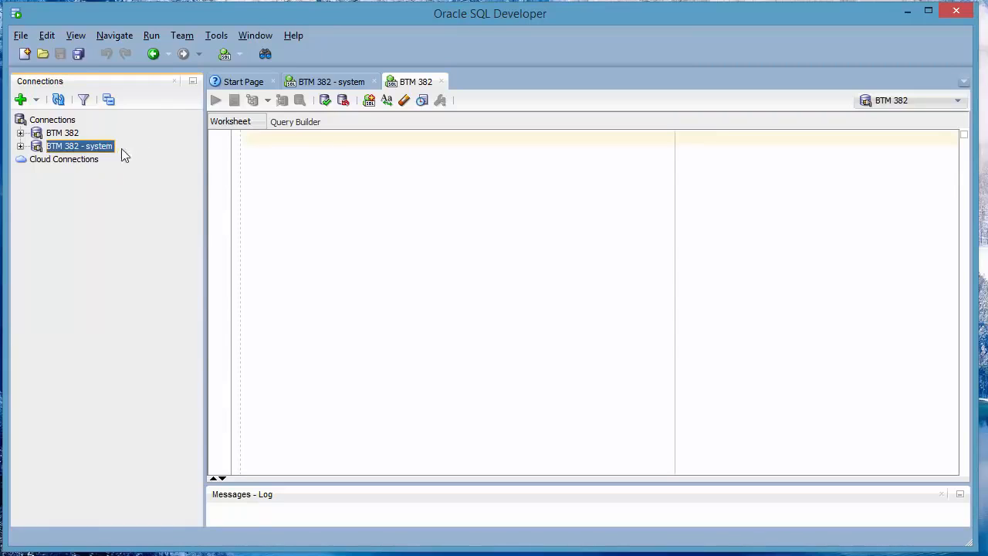
{"action": "left_click", "coordinate": [20, 134]}
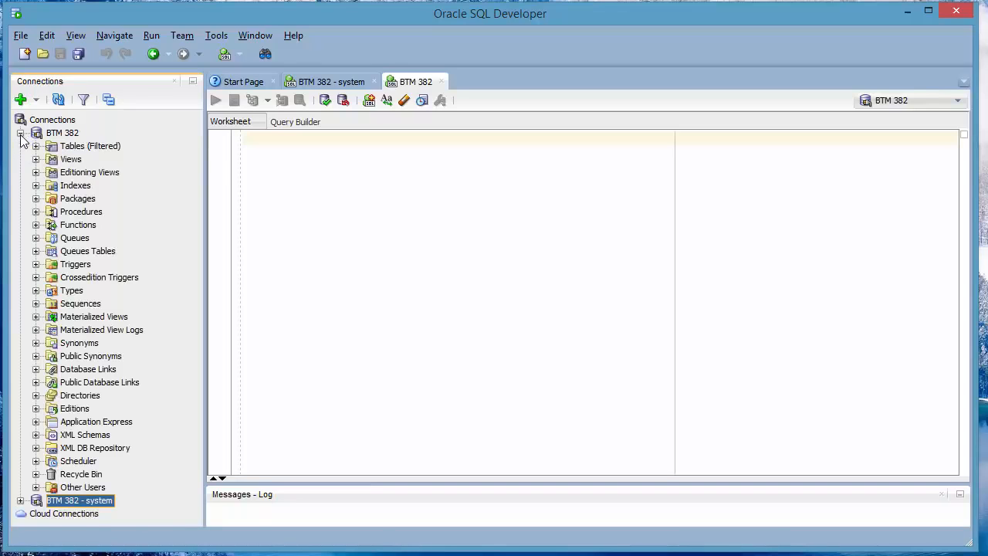
{"action": "left_click", "coordinate": [20, 133]}
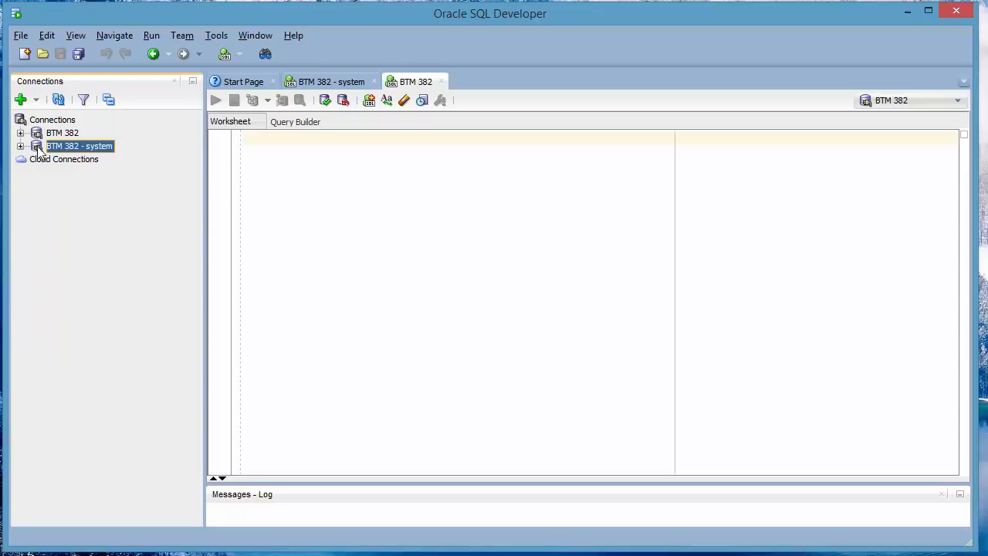
{"action": "left_click", "coordinate": [21, 147]}
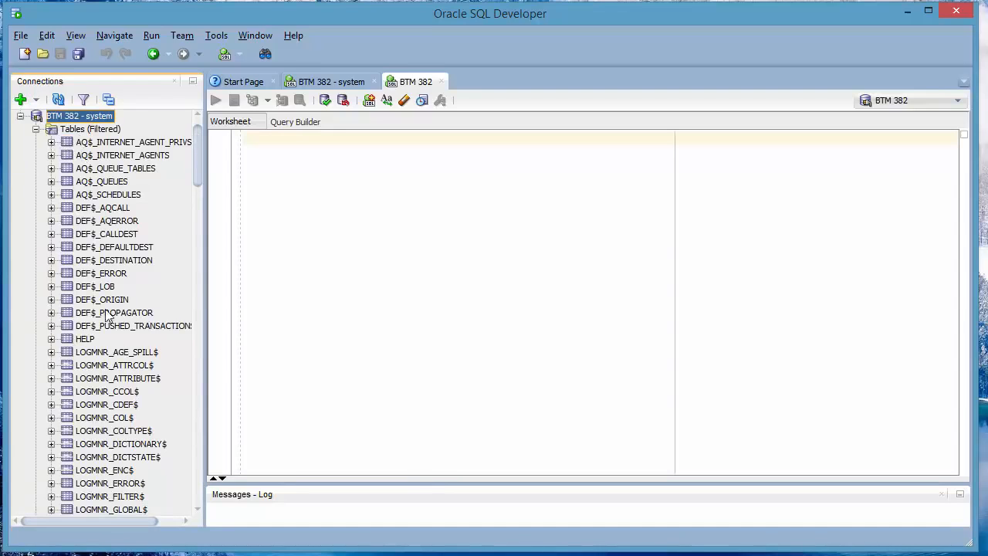
{"action": "scroll", "coordinate": [108, 251], "scroll_direction": "up", "scroll_amount": 1}
{"action": "left_click", "coordinate": [20, 130]}
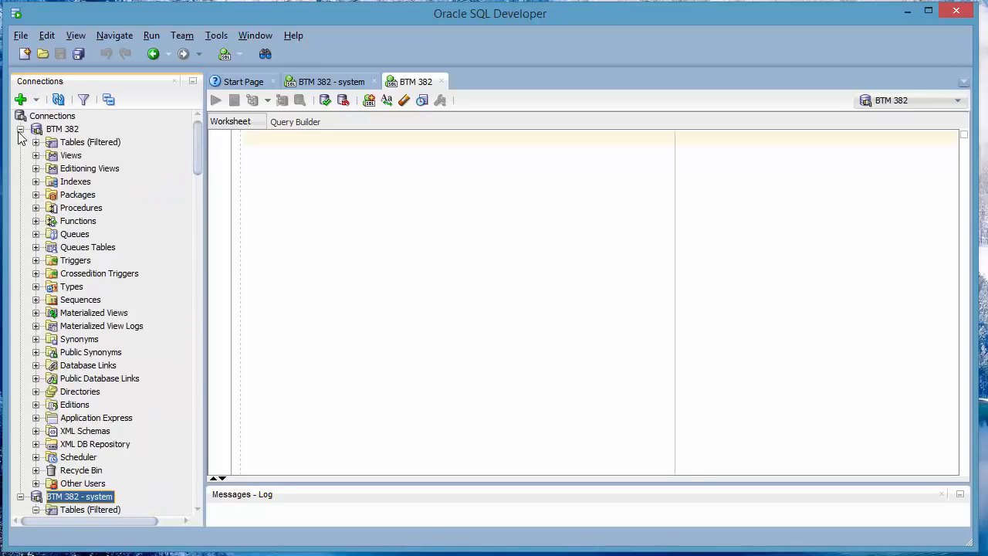
{"action": "left_click", "coordinate": [69, 143]}
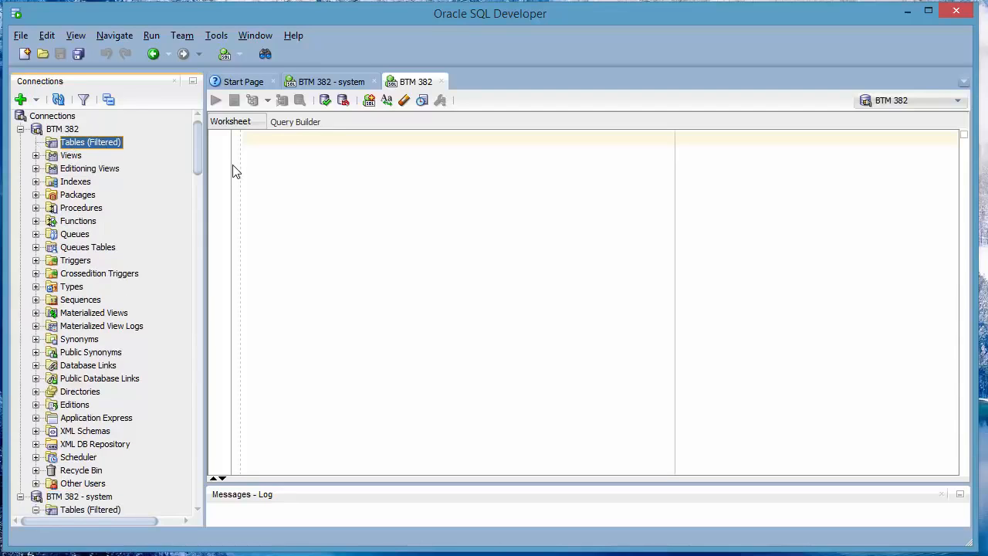
- Paste a CREATE TABLE Persons statement with PersonID, LastName, FirstName, Address and City columns into the BTM 382 worksheet, and run it
{"action": "left_click", "coordinate": [312, 185]}
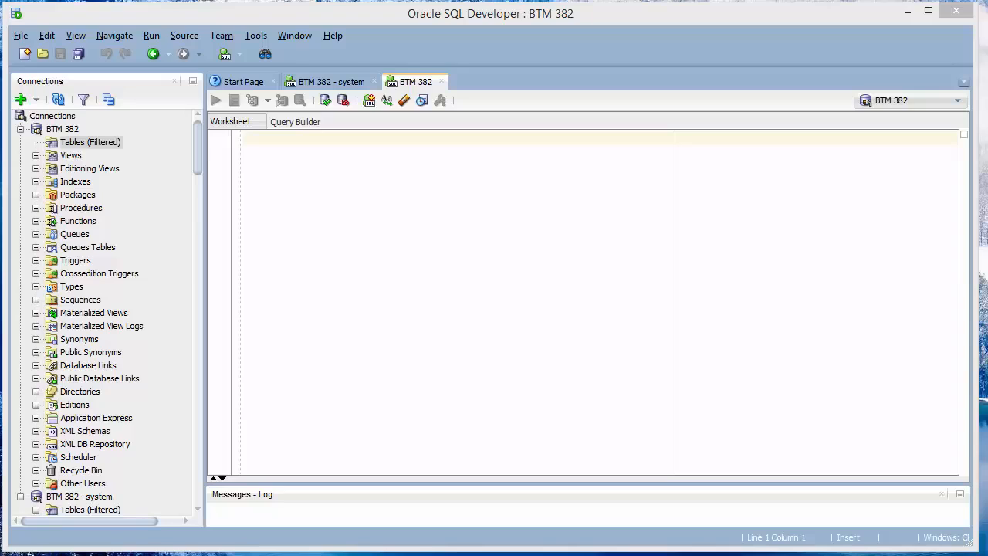
{"action": "left_click", "coordinate": [306, 172]}
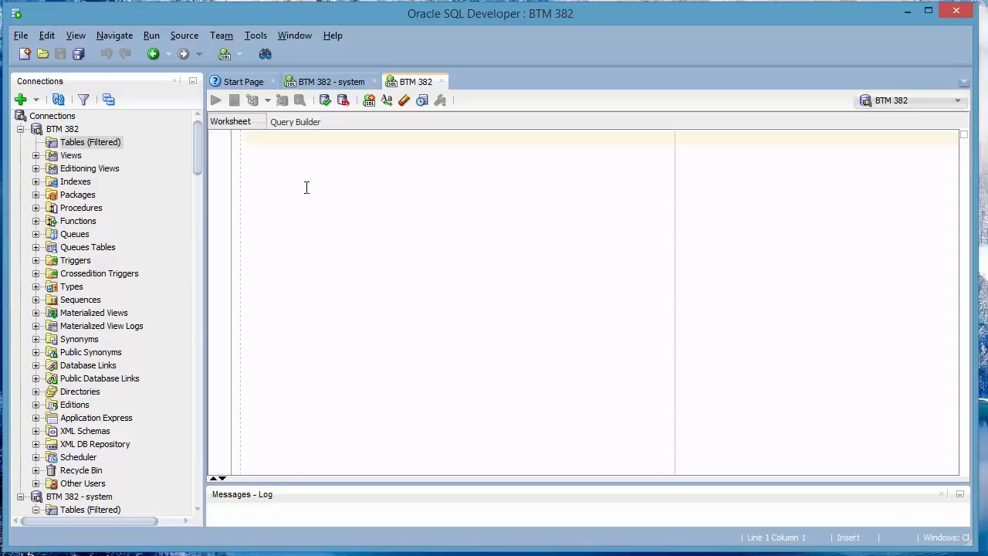
{"action": "right_click", "coordinate": [304, 184]}
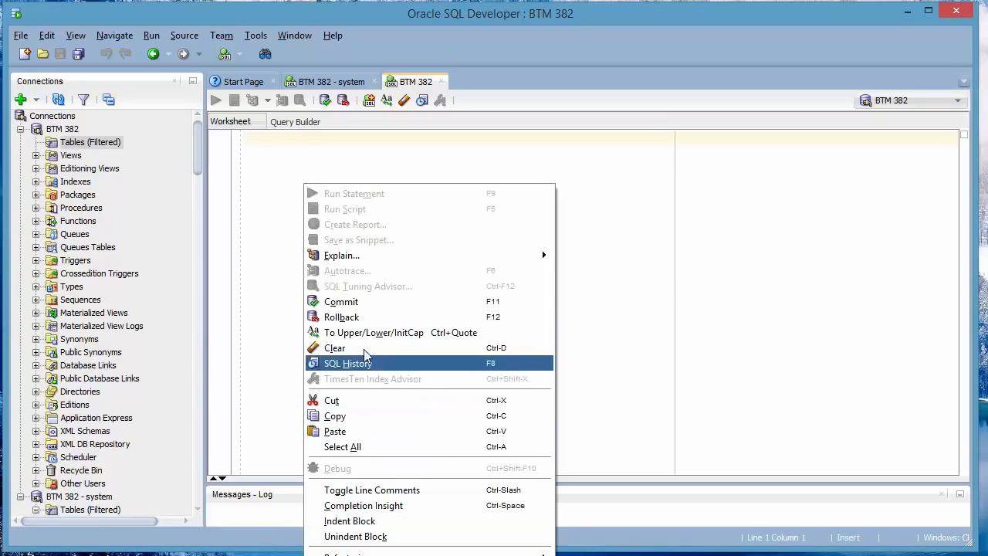
{"action": "left_click", "coordinate": [337, 430]}
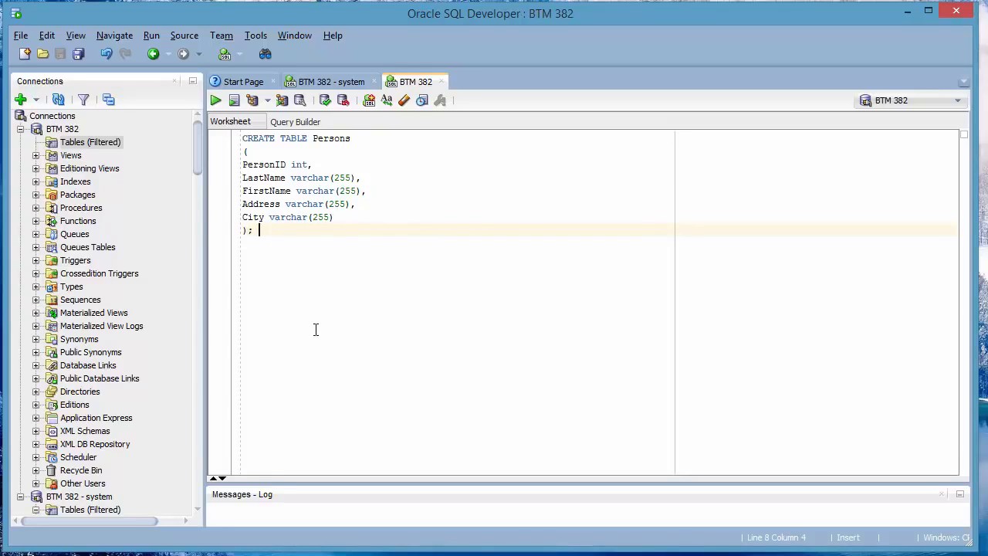
{"action": "left_click", "coordinate": [216, 101]}
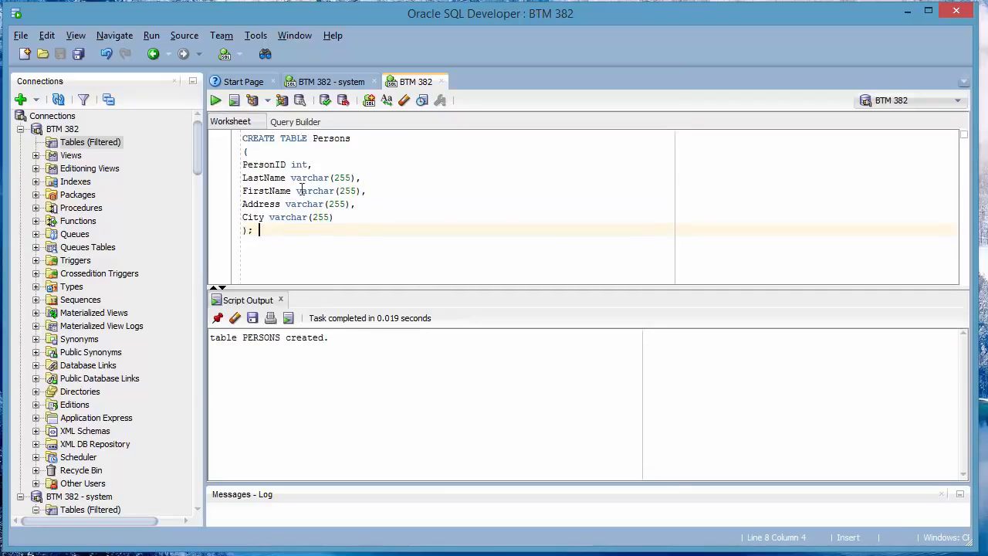
- Refresh the BTM 382 tables and view the PERSONS table's column definitions
{"action": "left_click", "coordinate": [58, 103]}
{"action": "left_click", "coordinate": [85, 157]}
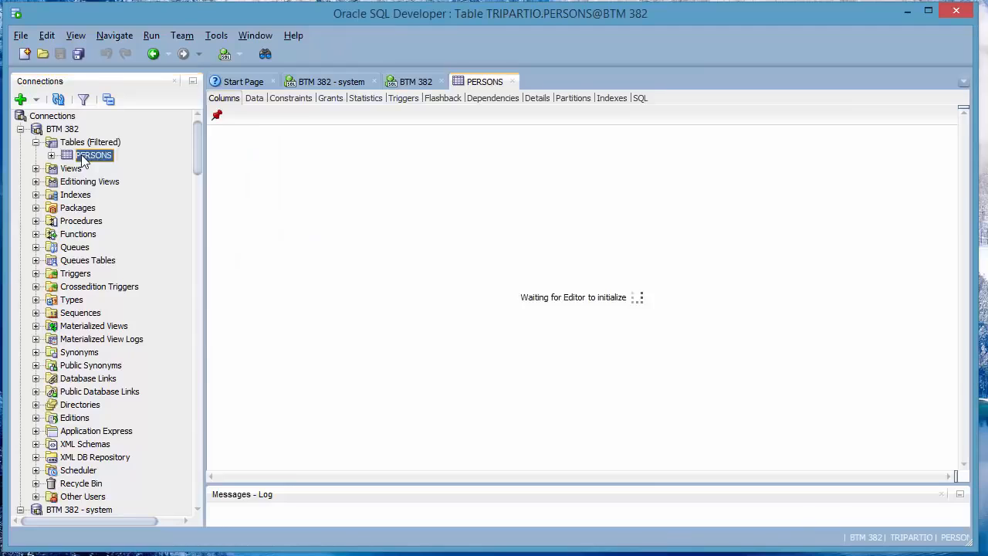
{"action": "left_click", "coordinate": [36, 142]}
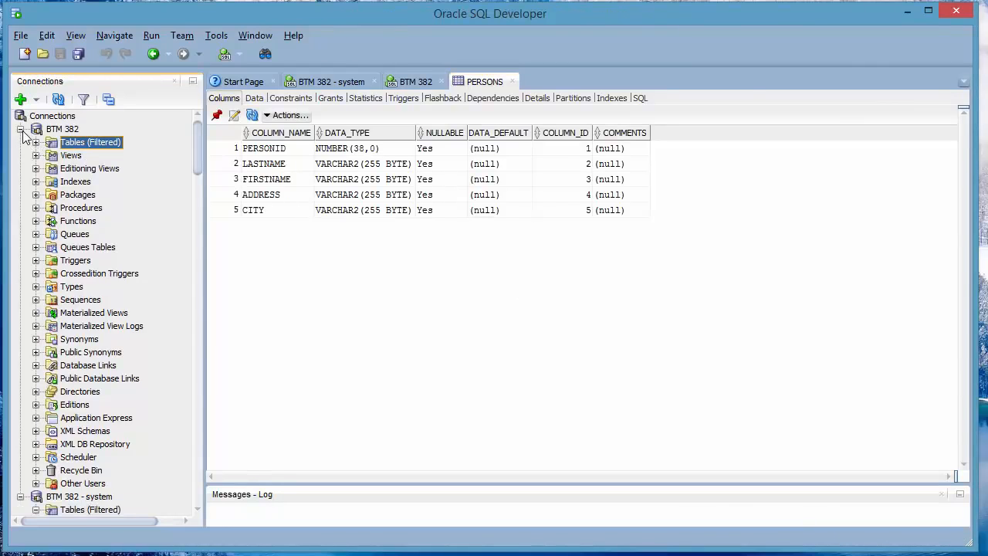
- Paste the CREATE TABLE Persons statement with PersonID, LastName, FirstName, Address and City columns into the BTM 382 - system worksheet, and run it
{"action": "left_click", "coordinate": [21, 130]}
{"action": "left_click", "coordinate": [36, 159]}
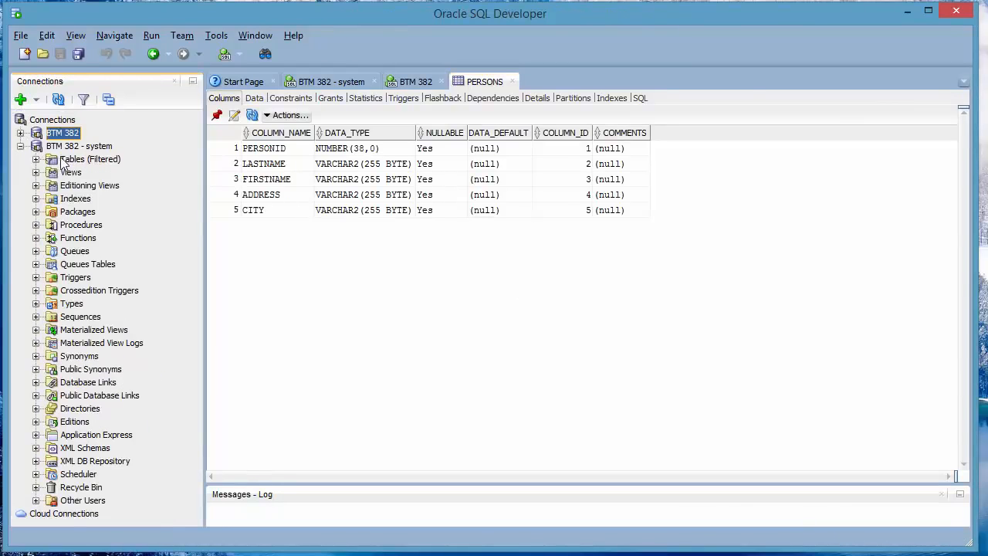
{"action": "right_click", "coordinate": [68, 148]}
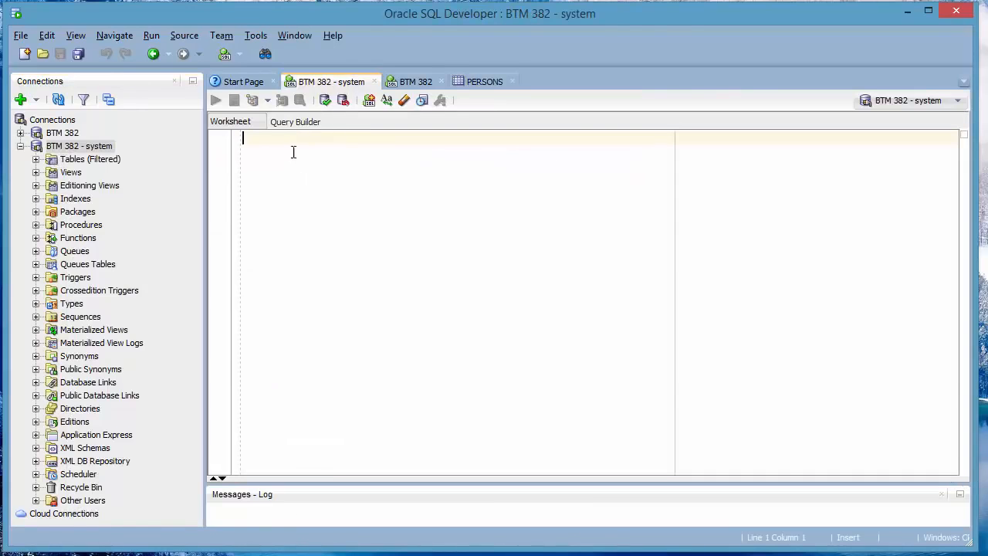
{"action": "right_click", "coordinate": [279, 148]}
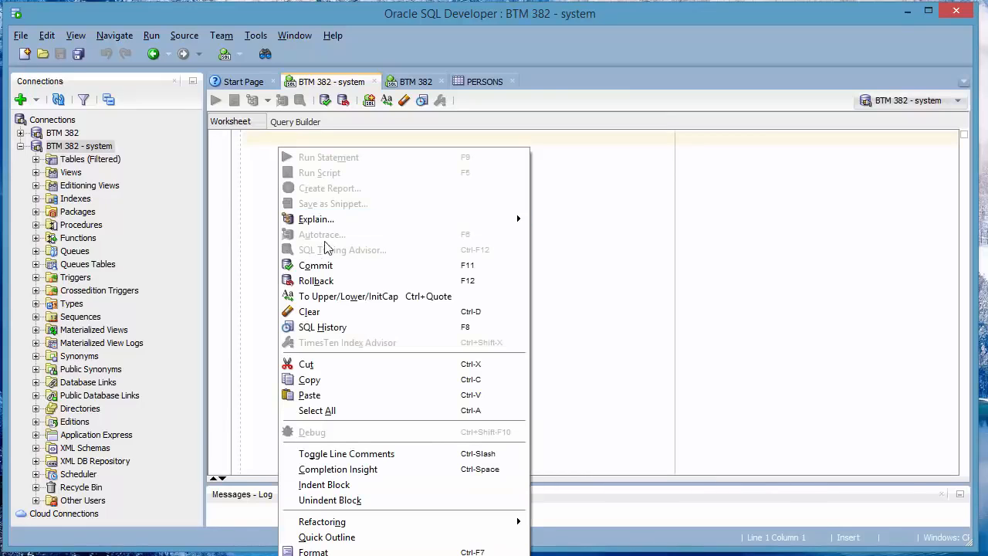
{"action": "left_click", "coordinate": [326, 396]}
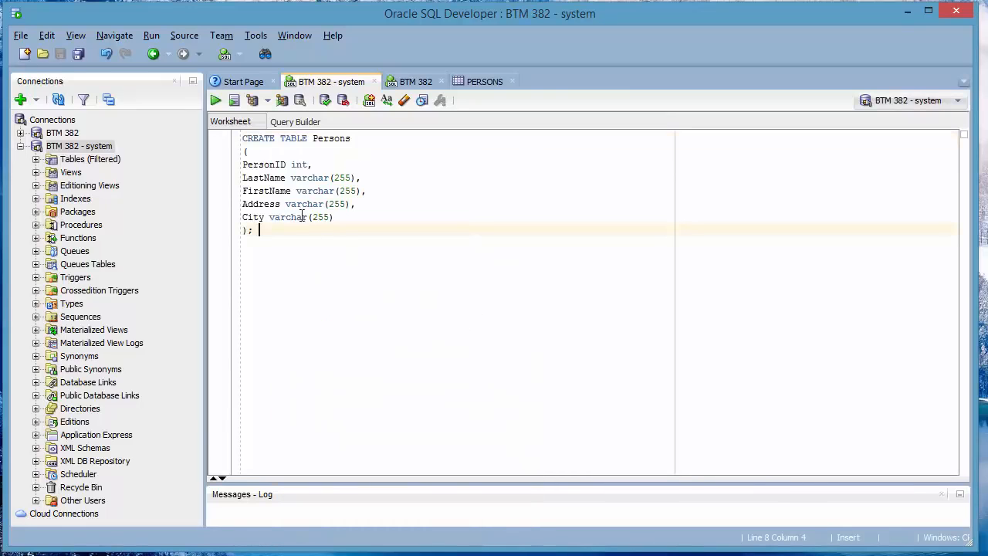
{"action": "left_click", "coordinate": [216, 100]}
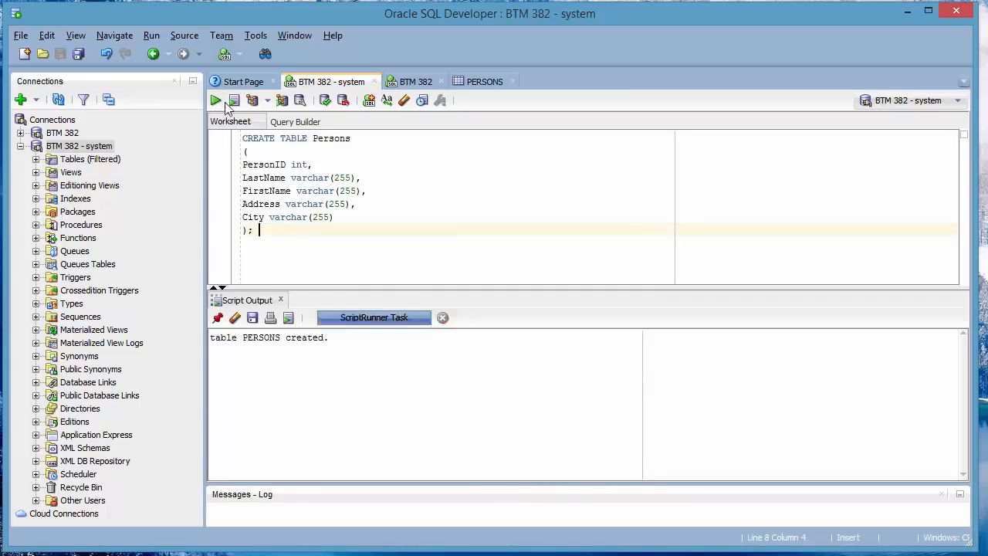
- Refresh the tables under BTM 382 - system and view the column definitions of its PERSONS table
{"action": "left_click", "coordinate": [36, 159]}
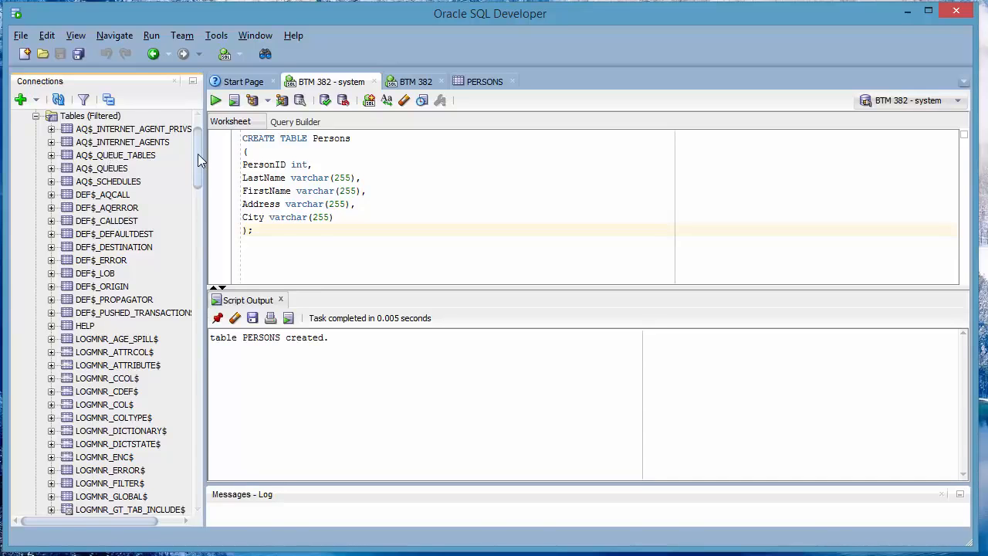
{"action": "left_click_drag", "start_coordinate": [198, 154], "coordinate": [201, 115]}
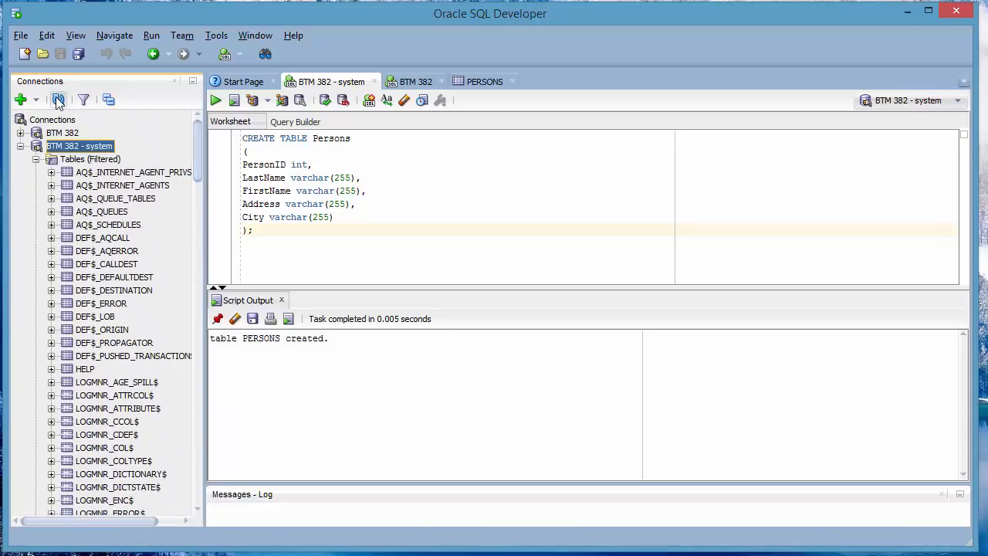
{"action": "left_click_drag", "start_coordinate": [198, 150], "coordinate": [207, 344]}
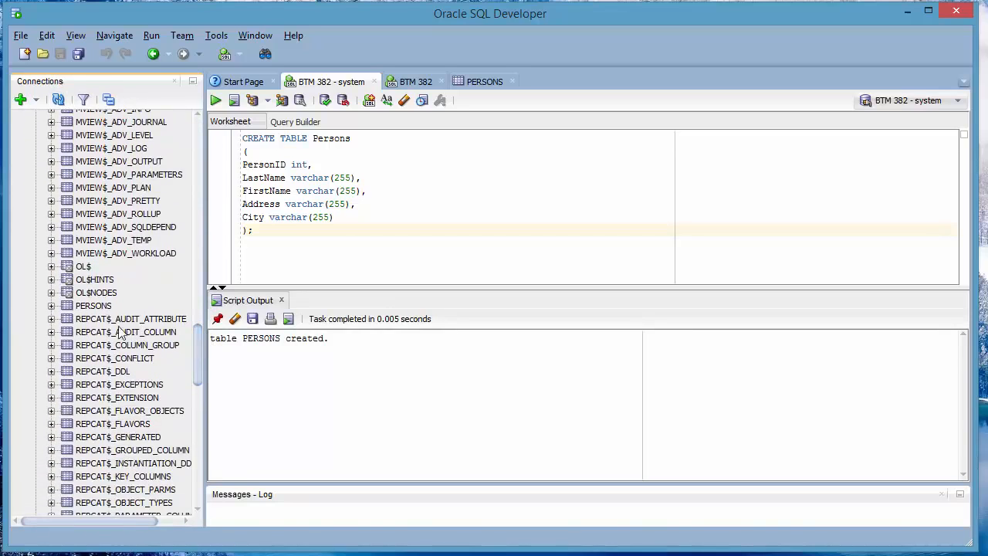
{"action": "left_click", "coordinate": [85, 306]}
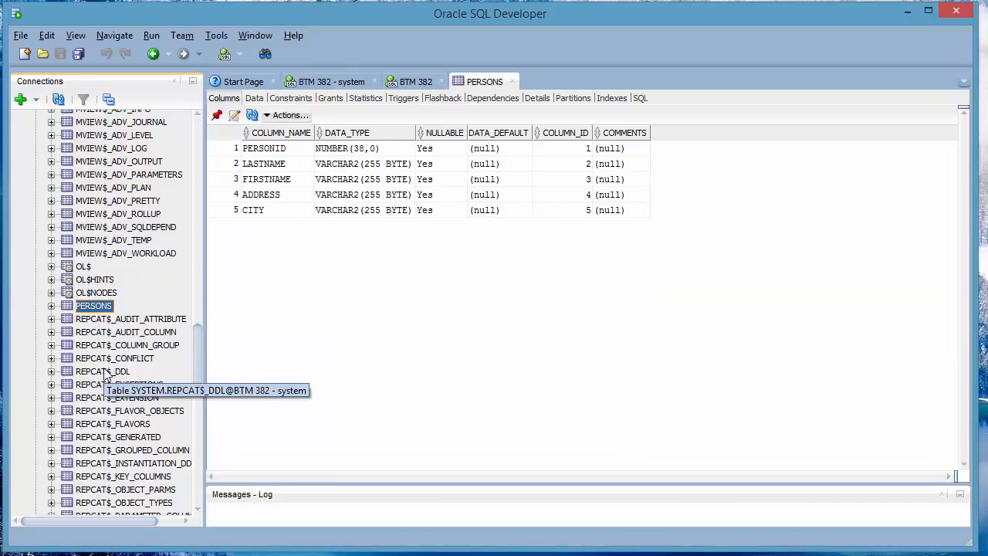
{"action": "scroll", "coordinate": [105, 374], "scroll_direction": "down", "scroll_amount": 2}
{"action": "scroll", "coordinate": [106, 372], "scroll_direction": "up", "scroll_amount": 5}
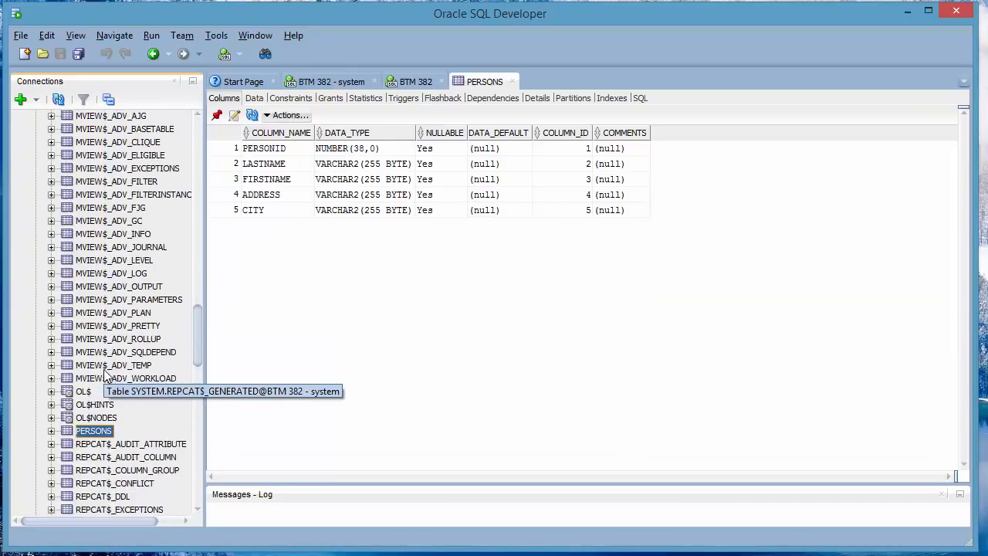
- Collapse the BTM 382 - system connection and view the PERSONS table under the BTM 382 connection for comparison
{"action": "left_click_drag", "start_coordinate": [199, 347], "coordinate": [185, 133]}
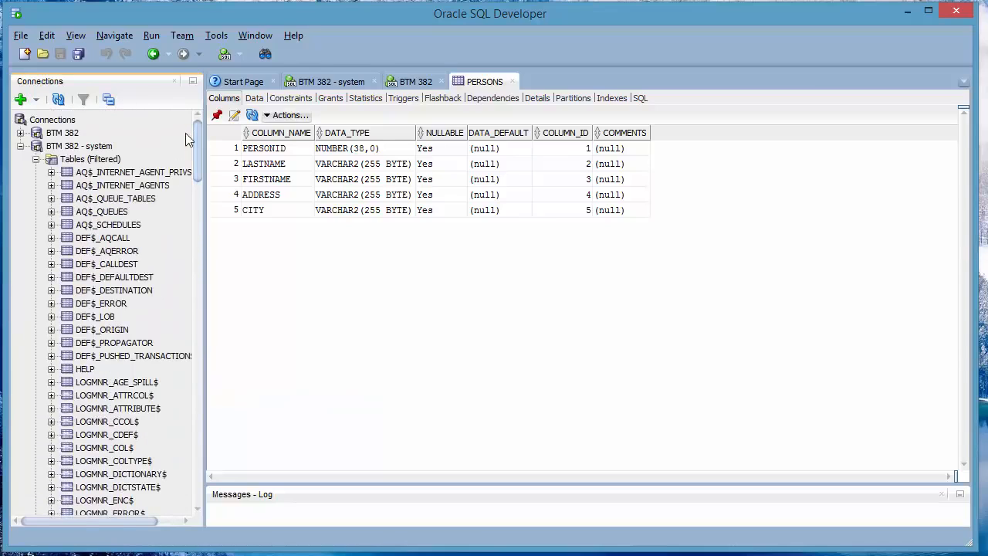
{"action": "left_click", "coordinate": [20, 146]}
{"action": "left_click", "coordinate": [20, 133]}
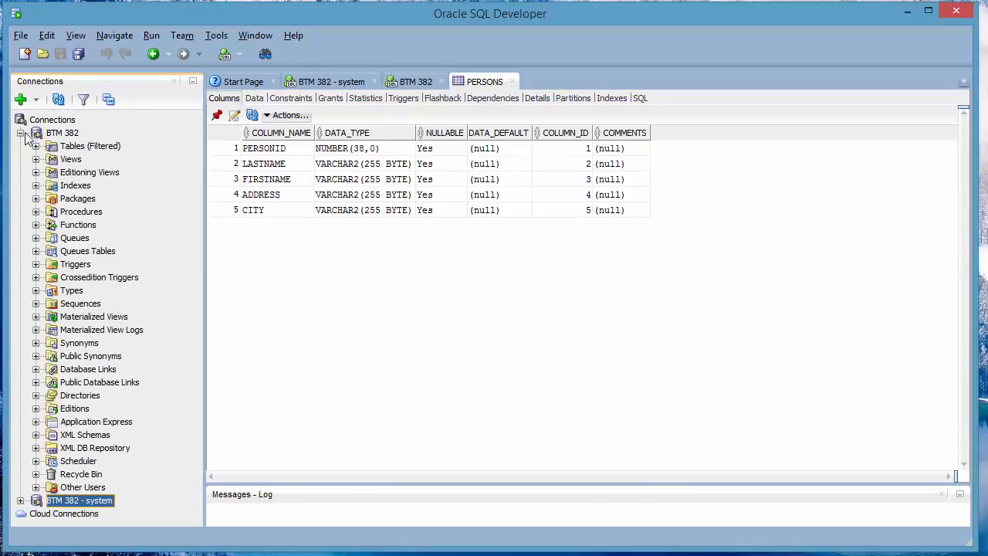
{"action": "left_click", "coordinate": [36, 146]}
{"action": "left_click", "coordinate": [78, 148]}
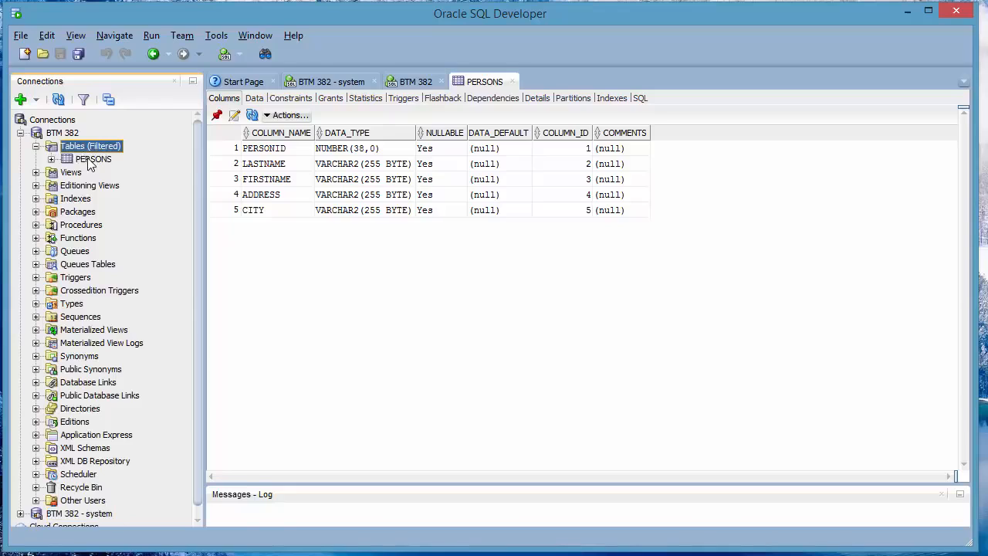
{"action": "left_click", "coordinate": [83, 159]}
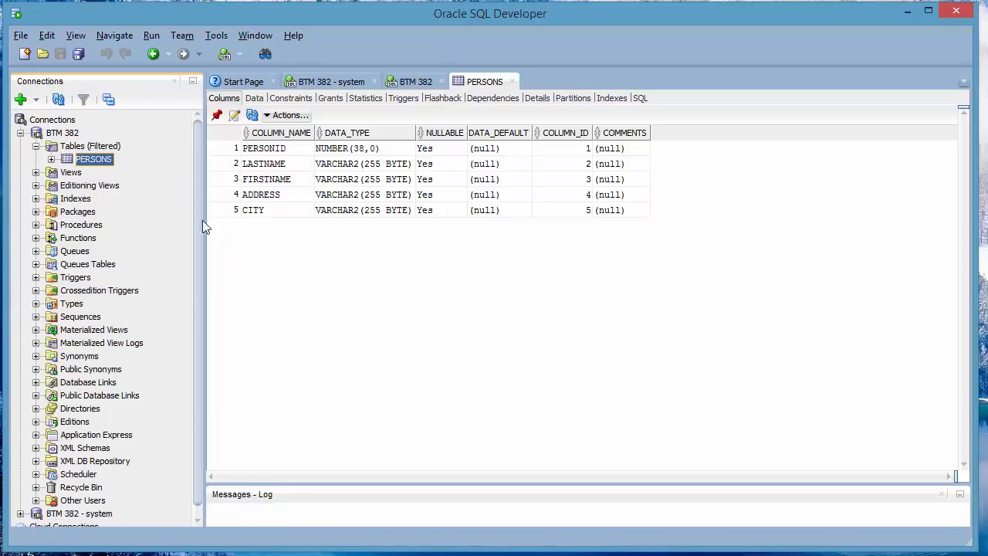